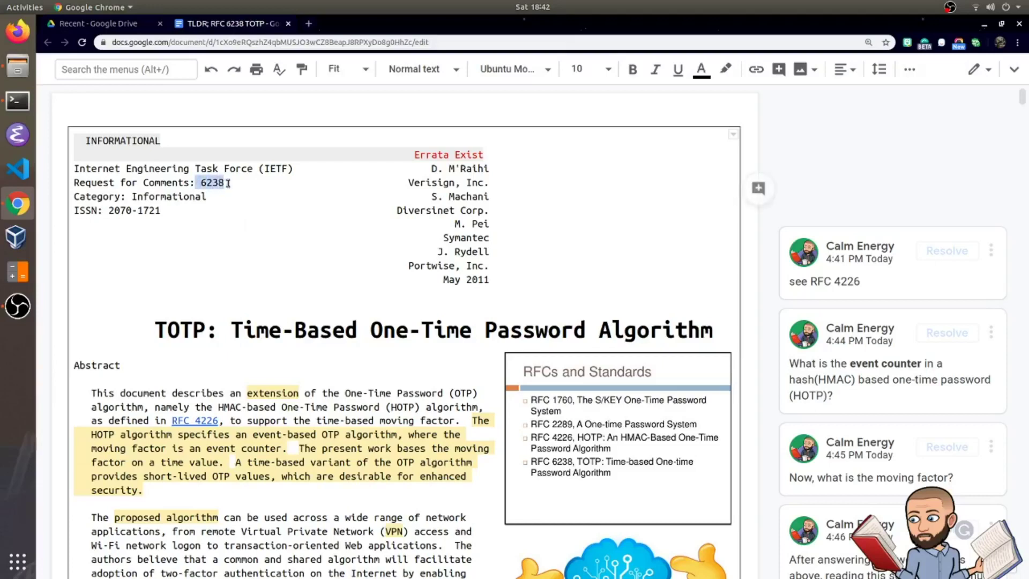
Select part of the TOTP title, then open the event counter and 'see RFC 4226' comments
drag(229, 331, 715, 337)
click(76, 433)
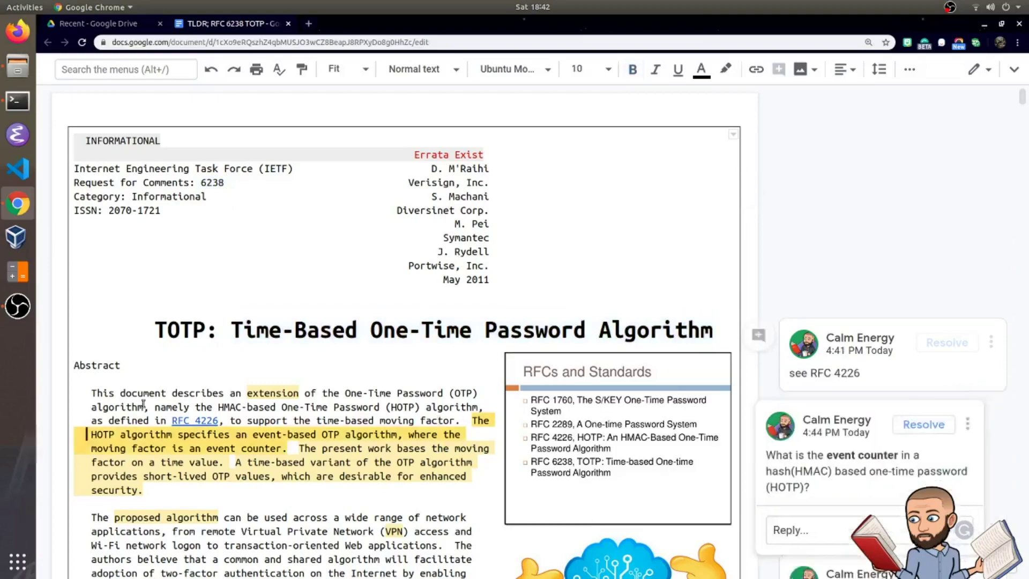
scroll(284, 383, down, 2)
scroll(285, 383, down, 2)
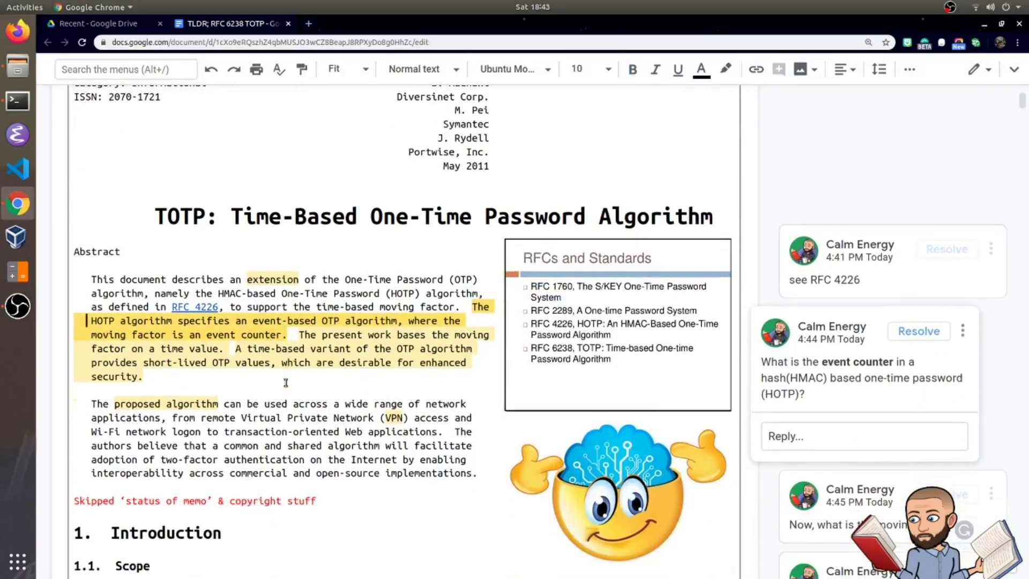
click(271, 280)
Switch between the event counter and moving factor comments, ending on the 'Happy brain' note
scroll(314, 297, down, 3)
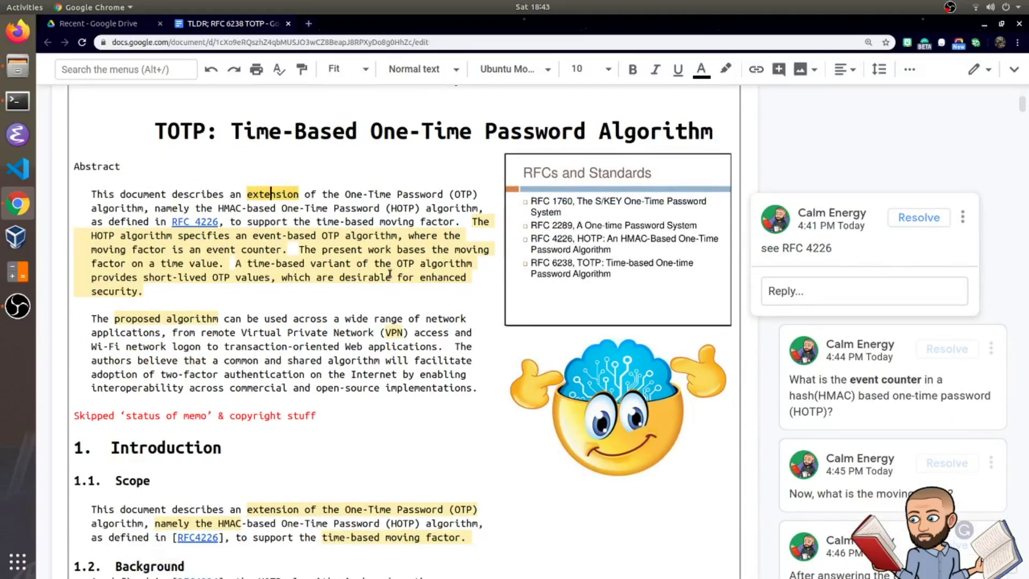
scroll(389, 274, down, 2)
click(477, 165)
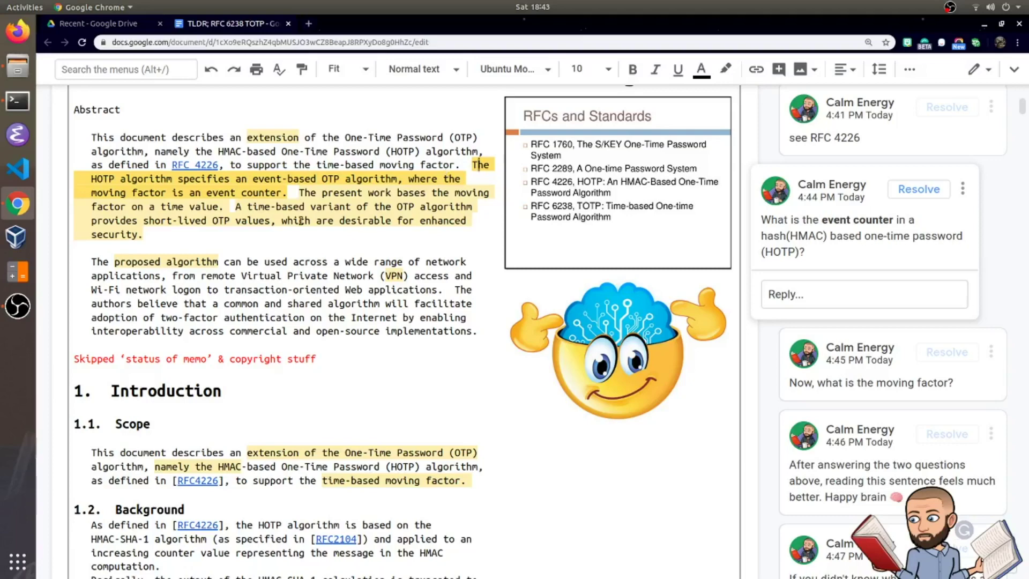
click(335, 194)
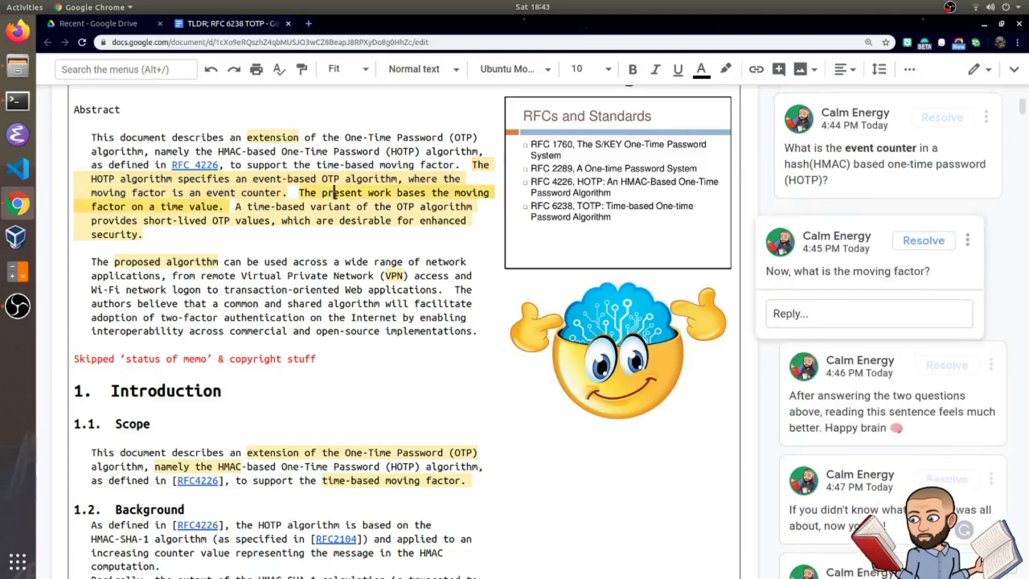
click(411, 177)
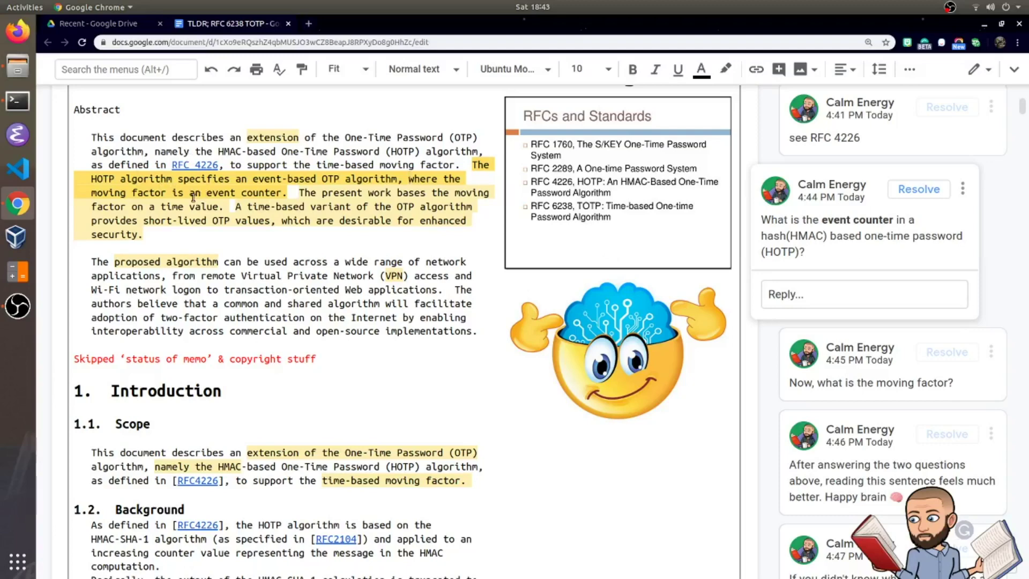
click(321, 192)
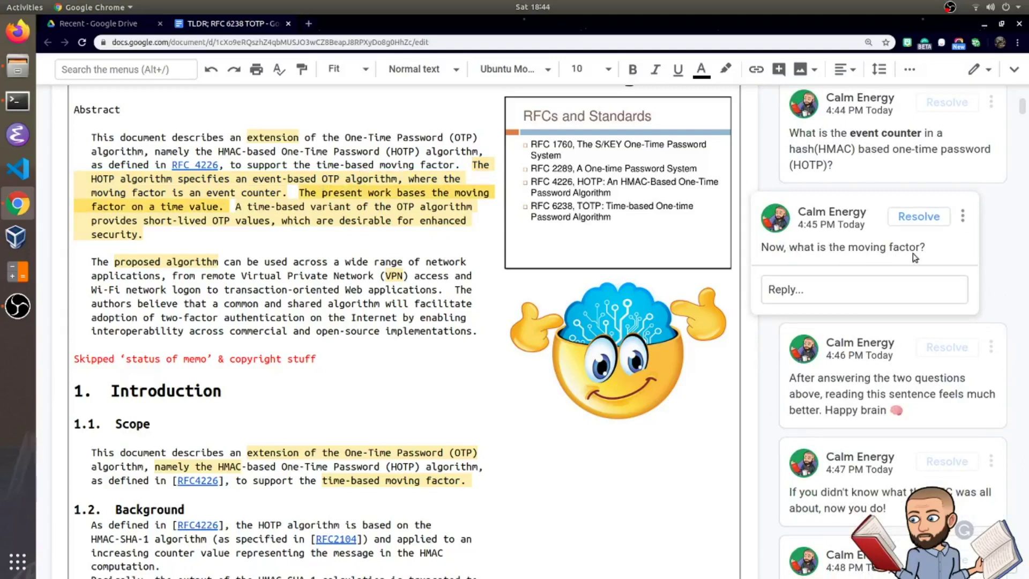
click(236, 211)
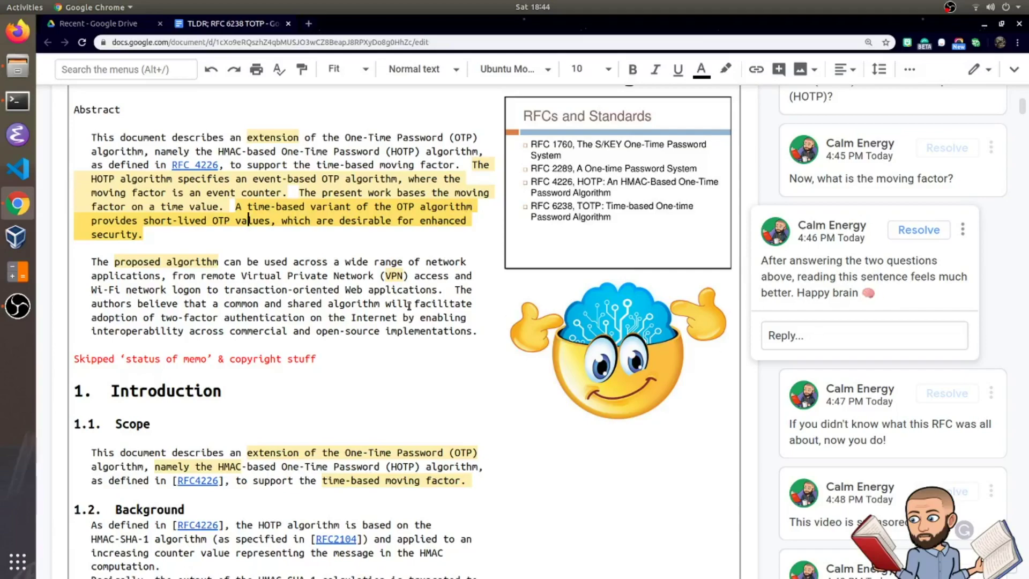
Close the active margin comment, then scroll on to the Introduction's Scope and Background
scroll(354, 262, down, 2)
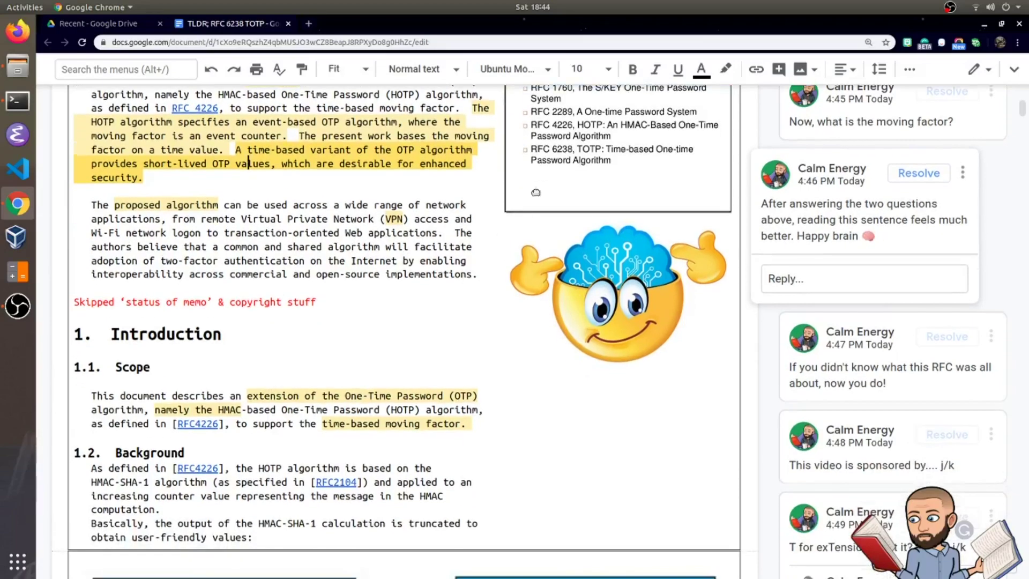
scroll(271, 304, up, 2)
click(271, 303)
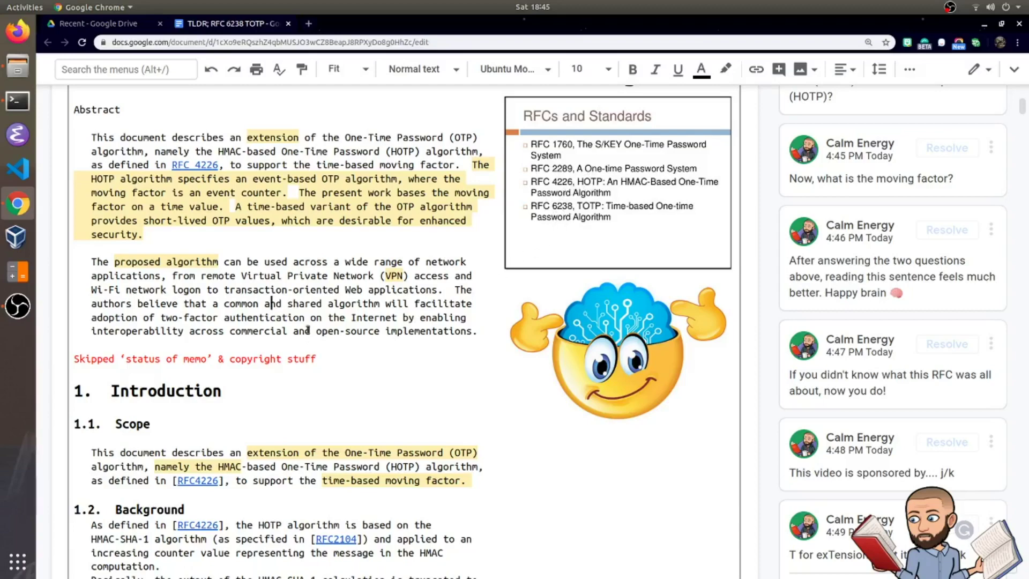
scroll(308, 326, down, 2)
scroll(308, 326, down, 1)
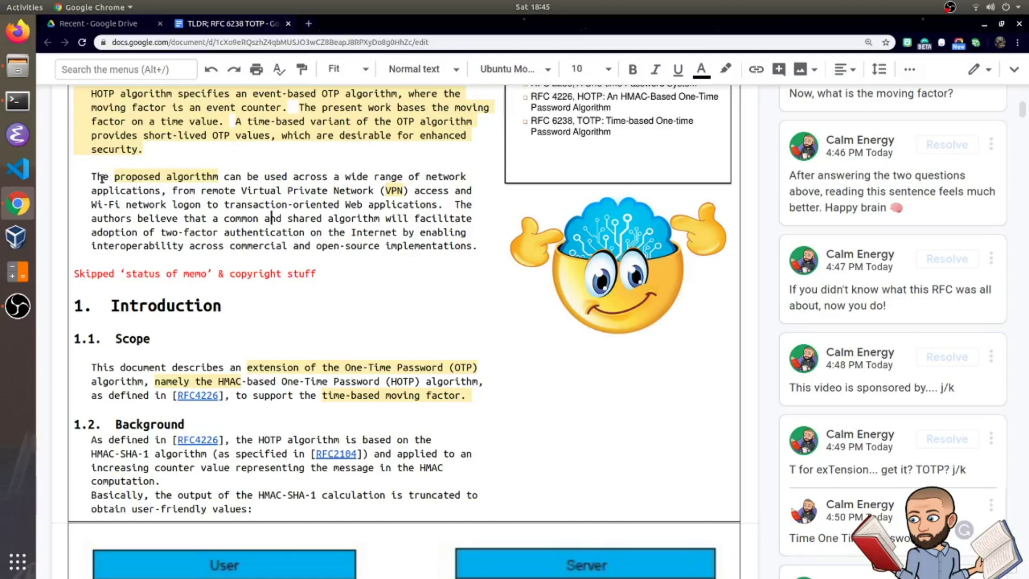
Select the second Abstract paragraph through 'Web applications' while reading, then clear the selection
drag(87, 177, 120, 173)
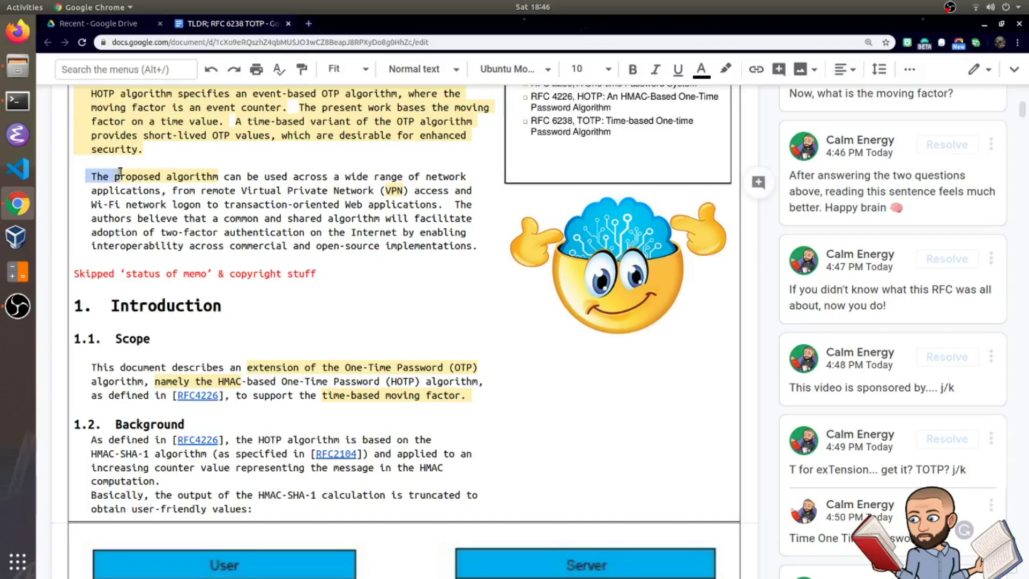
drag(120, 173, 490, 187)
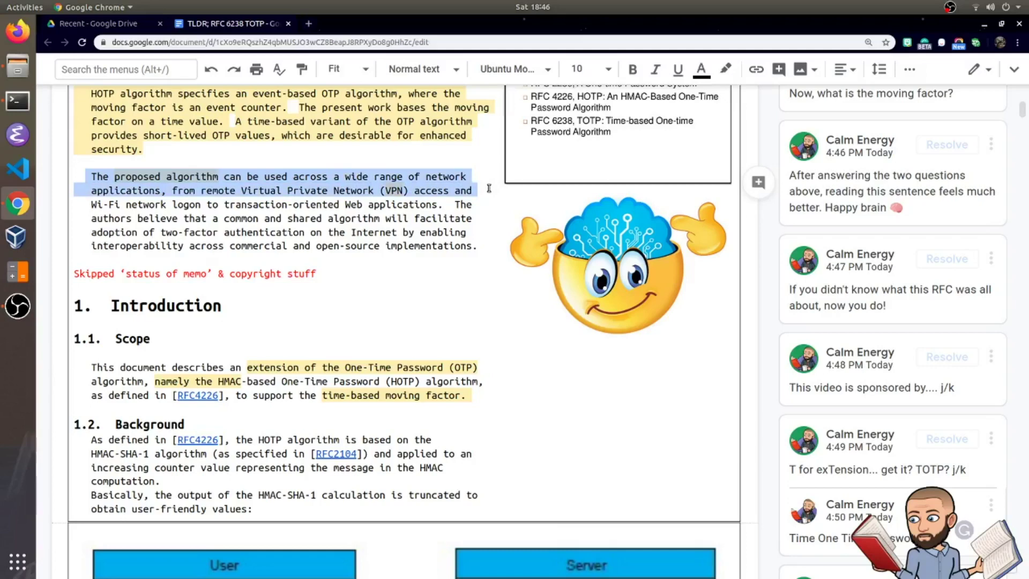
drag(488, 188, 472, 247)
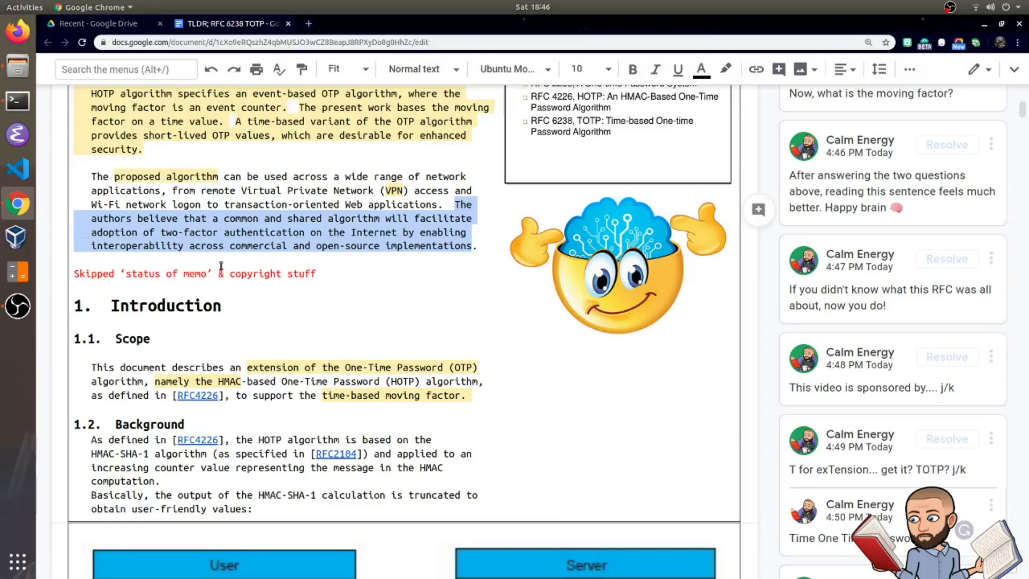
click(392, 263)
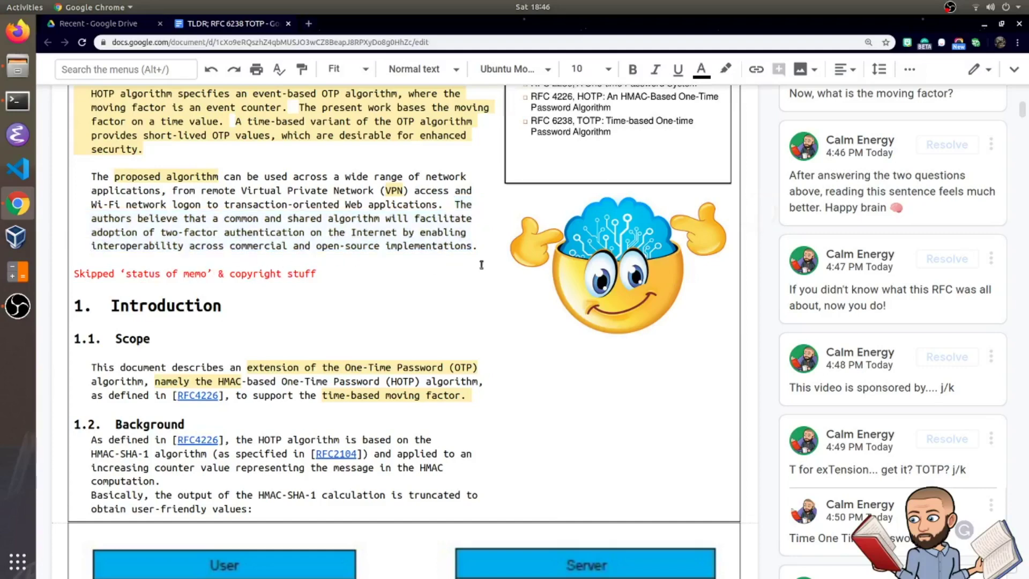
Open the sponsored-video joke comment on 'VPN', then the comment on 'proposed algorithm'
click(392, 191)
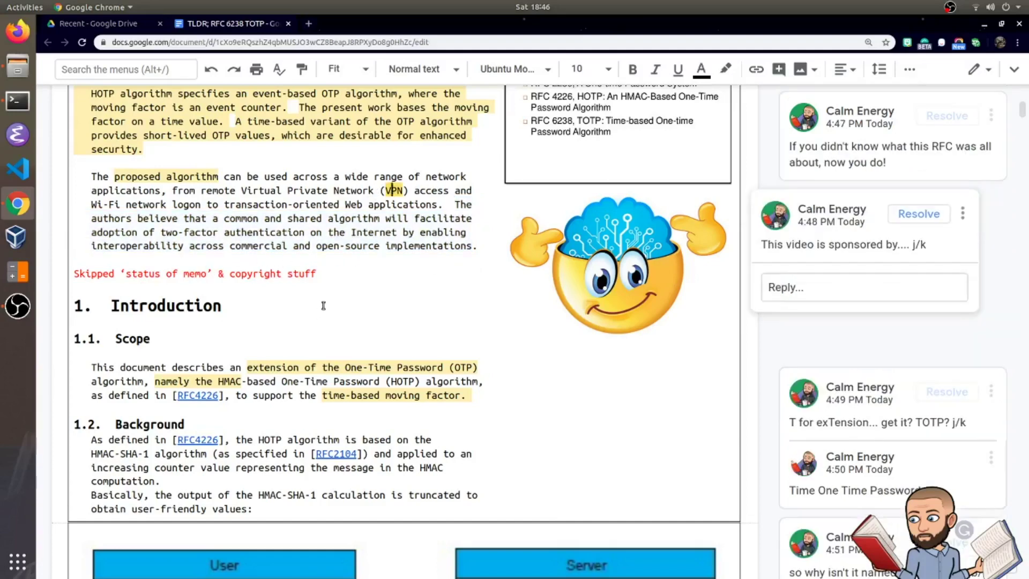
scroll(488, 316, down, 1)
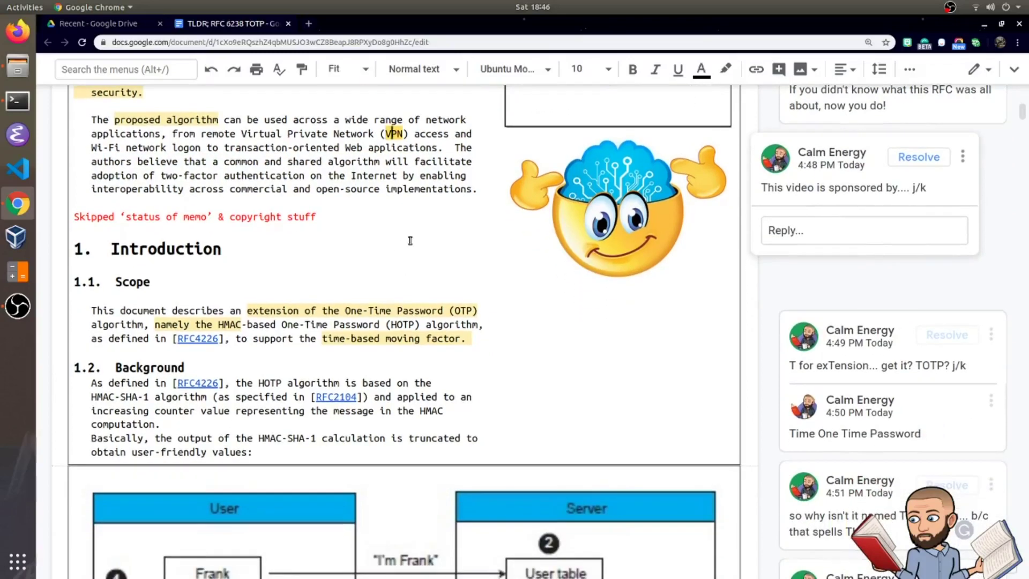
click(192, 124)
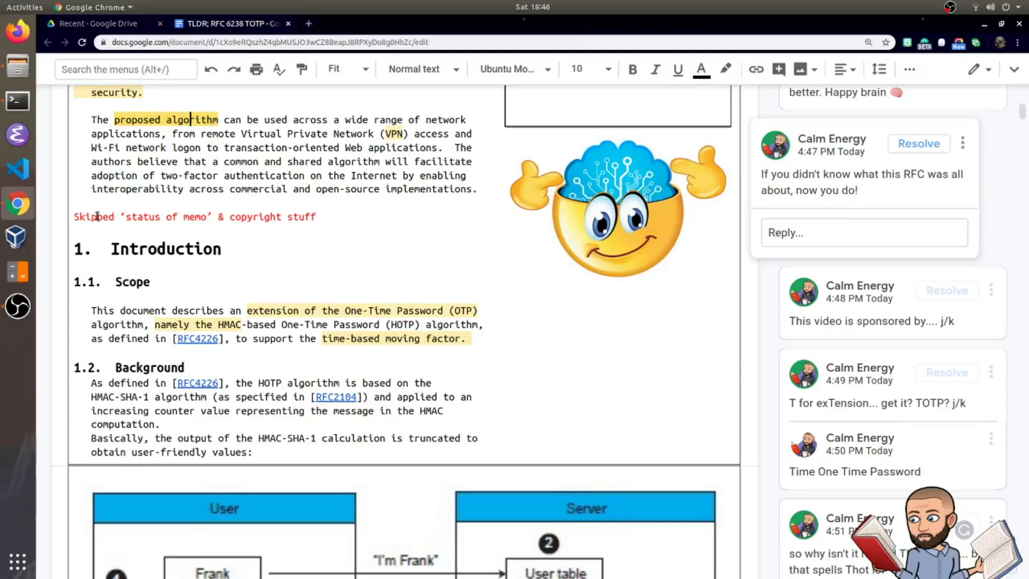
drag(96, 217, 276, 217)
Move down to 1.1 Scope and open the comment thread on 'extension'
scroll(335, 191, down, 1)
scroll(336, 191, down, 1)
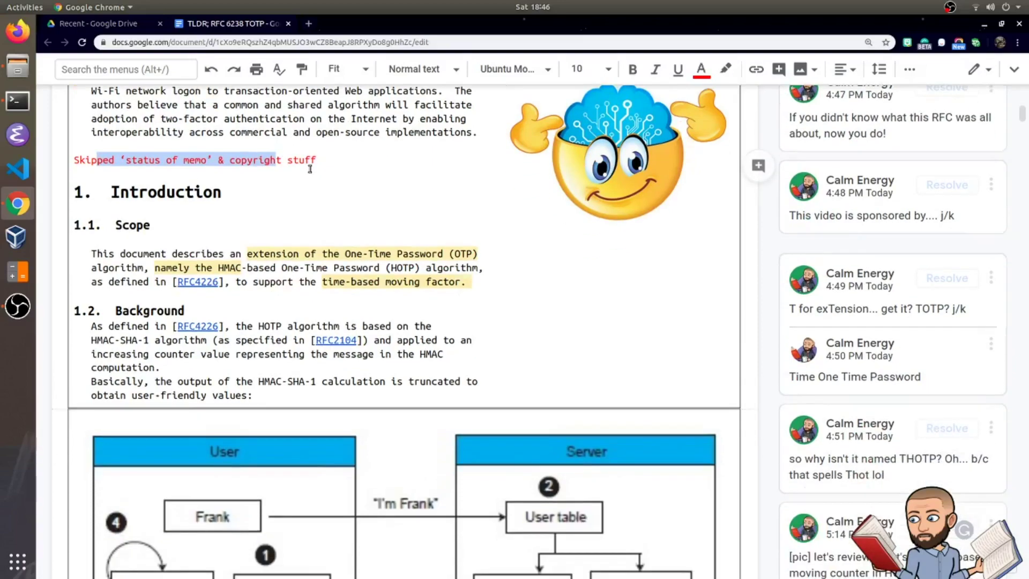
click(308, 159)
scroll(166, 180, down, 1)
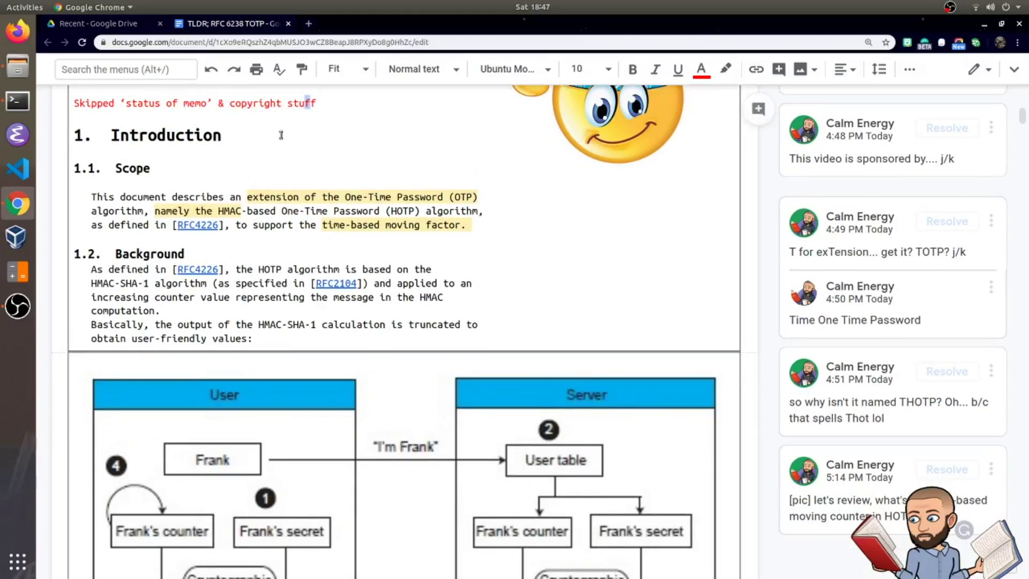
click(296, 196)
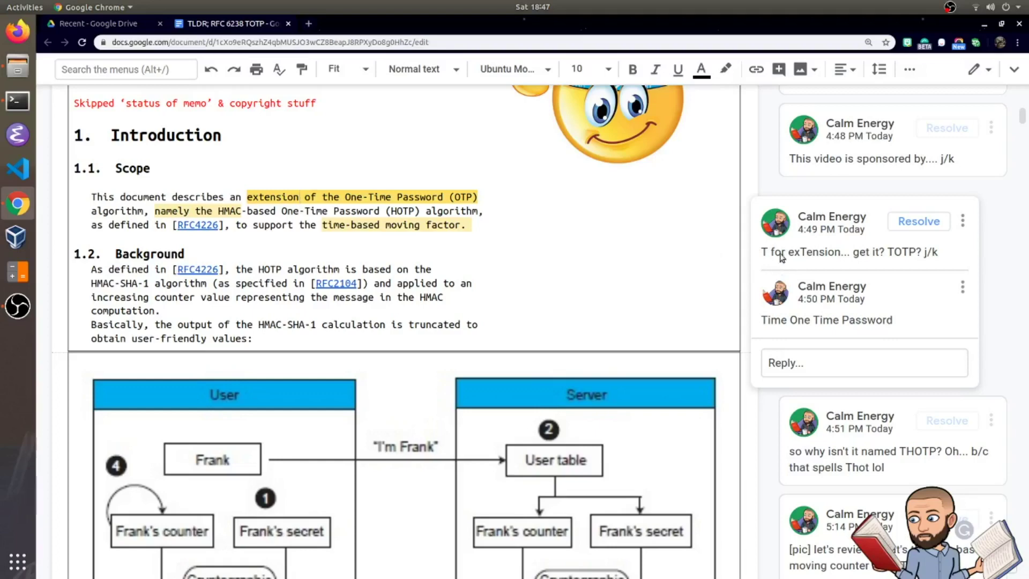
Mark 'exT' in the extension comment, then open the THOTP comment on 'namely the HMAC'
drag(785, 253, 805, 261)
click(814, 262)
click(175, 212)
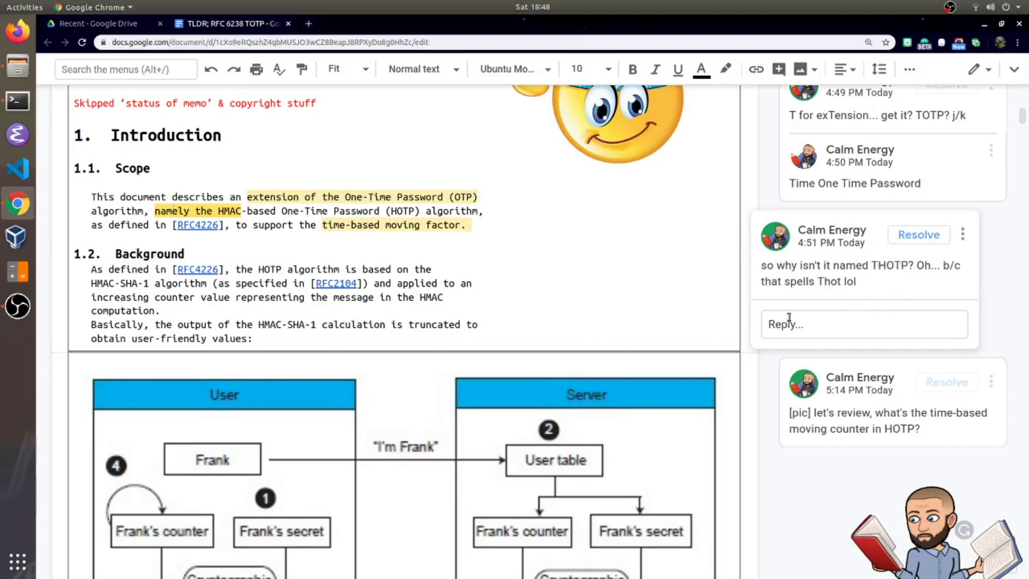
Dismiss the current comment and open the time-based moving counter review comment
scroll(629, 272, down, 2)
scroll(630, 272, down, 1)
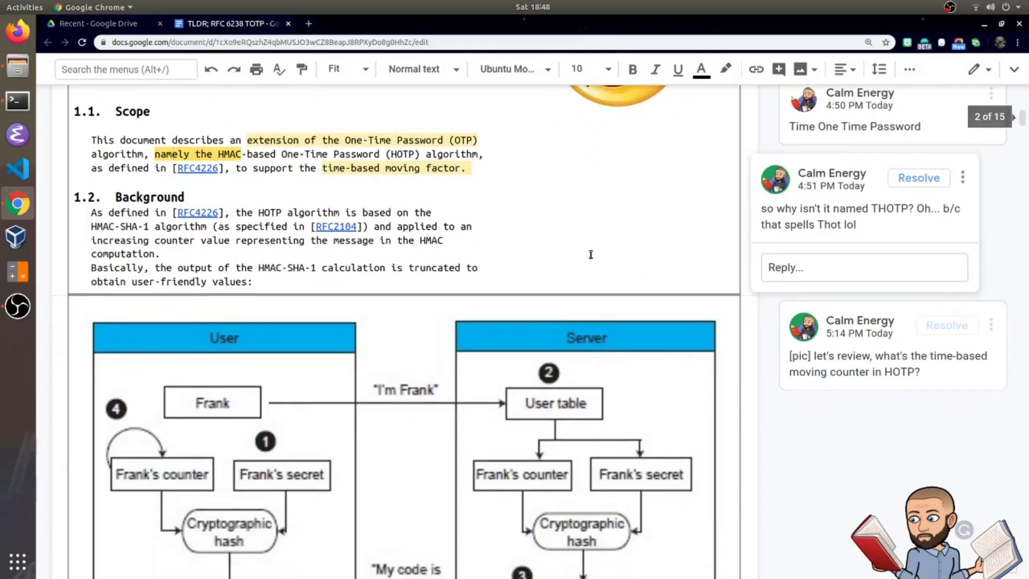
click(528, 215)
click(392, 168)
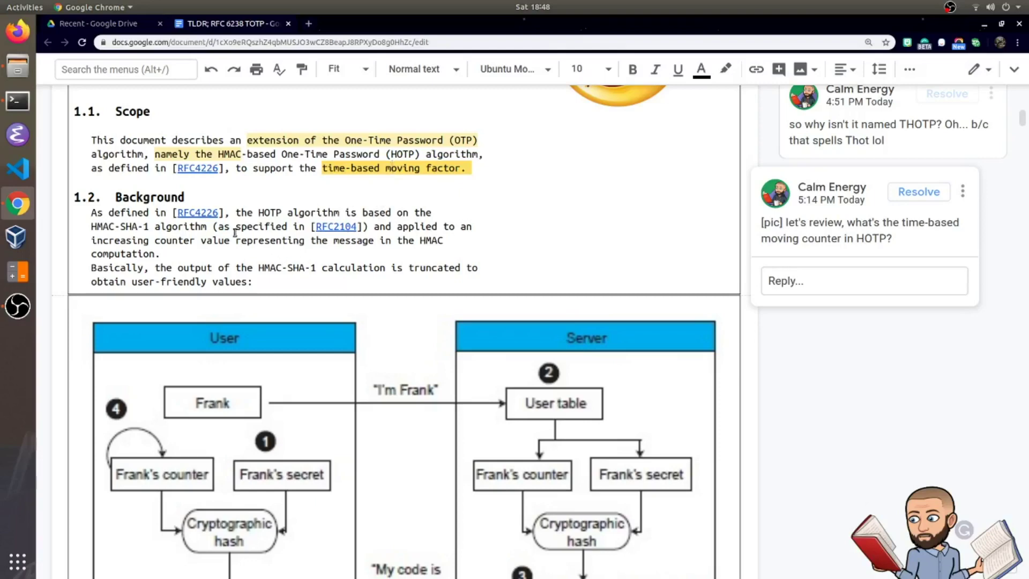
Scroll past the User–Server diagram and select 'Truncate' in the HOTP formula
scroll(269, 236, down, 1)
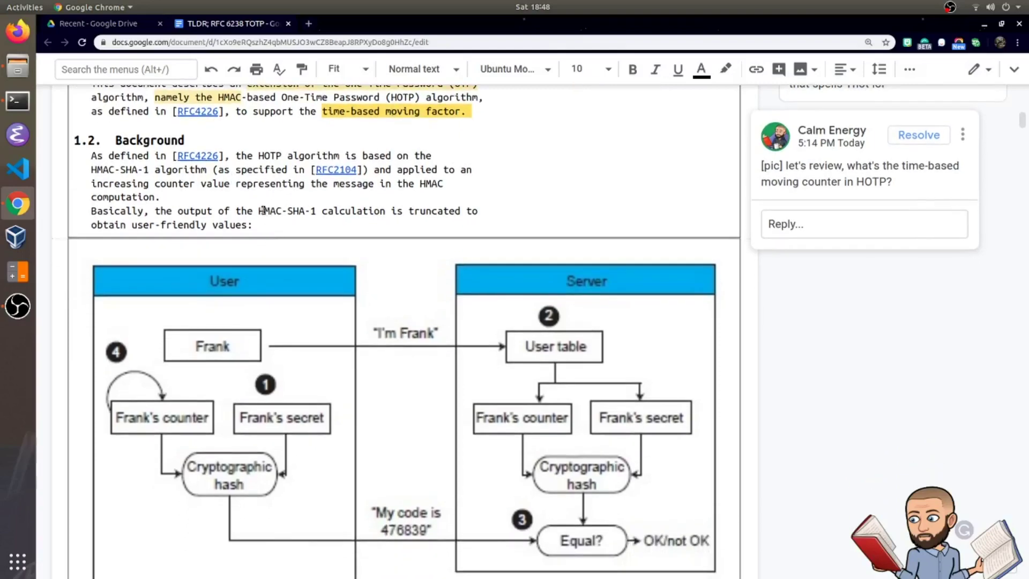
scroll(262, 184, down, 1)
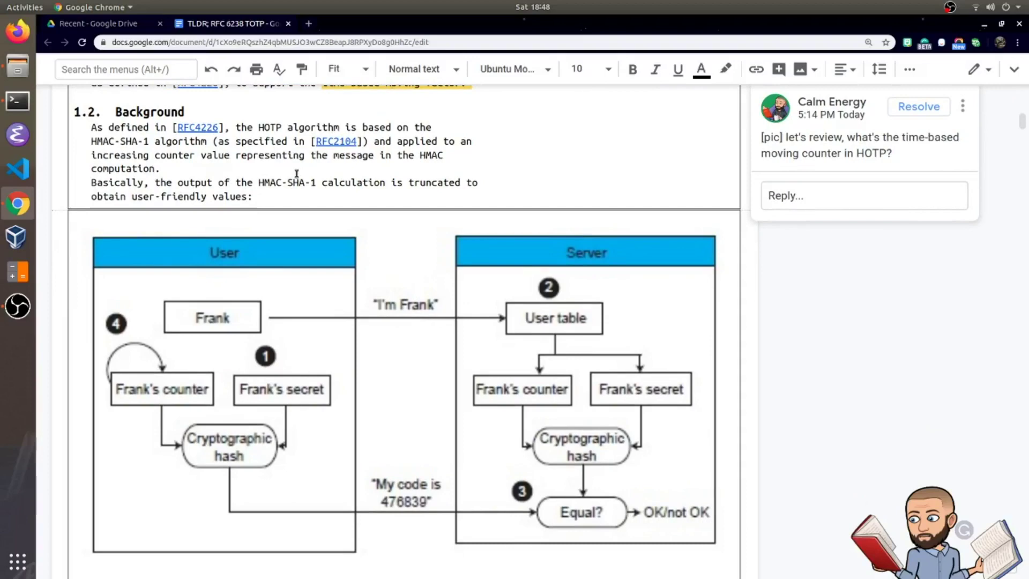
scroll(284, 179, up, 1)
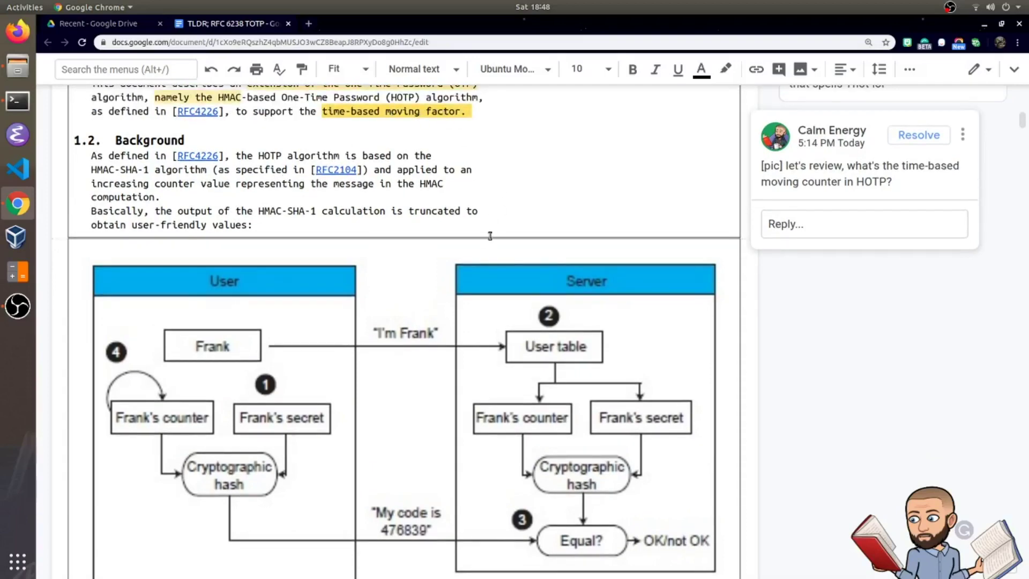
scroll(450, 268, down, 4)
scroll(427, 283, down, 2)
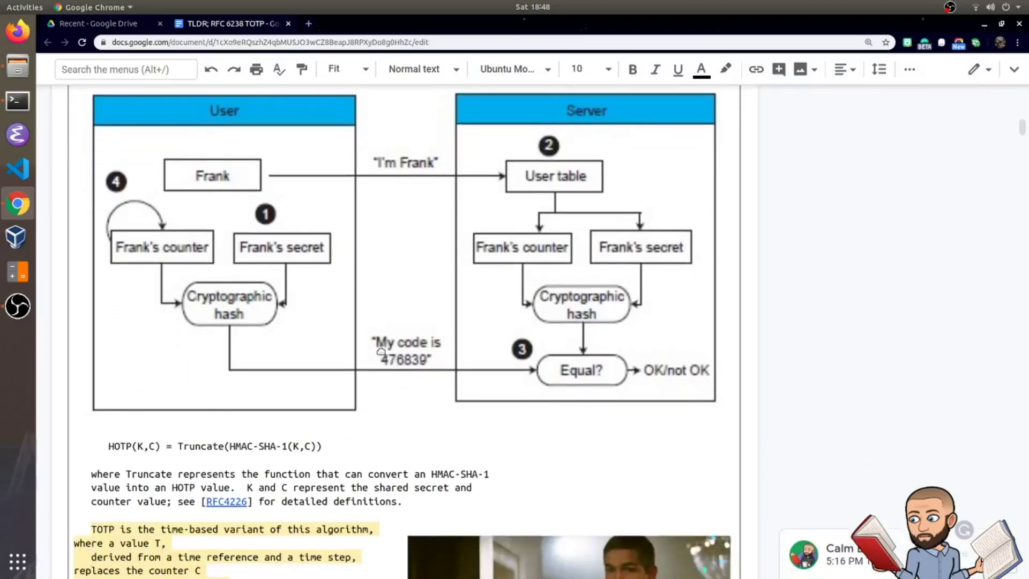
scroll(351, 312, up, 4)
scroll(351, 313, up, 1)
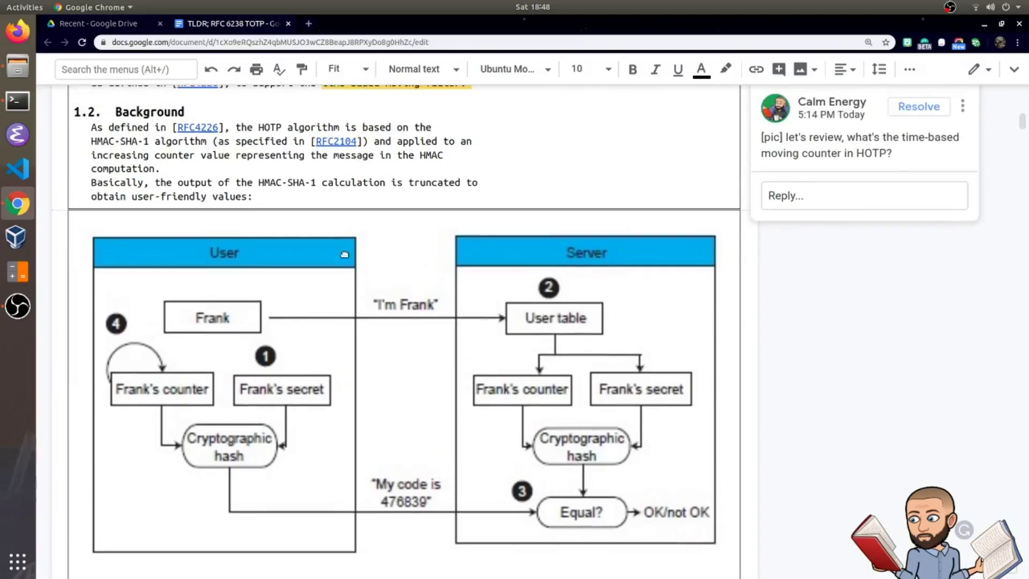
scroll(189, 289, down, 2)
scroll(189, 290, down, 2)
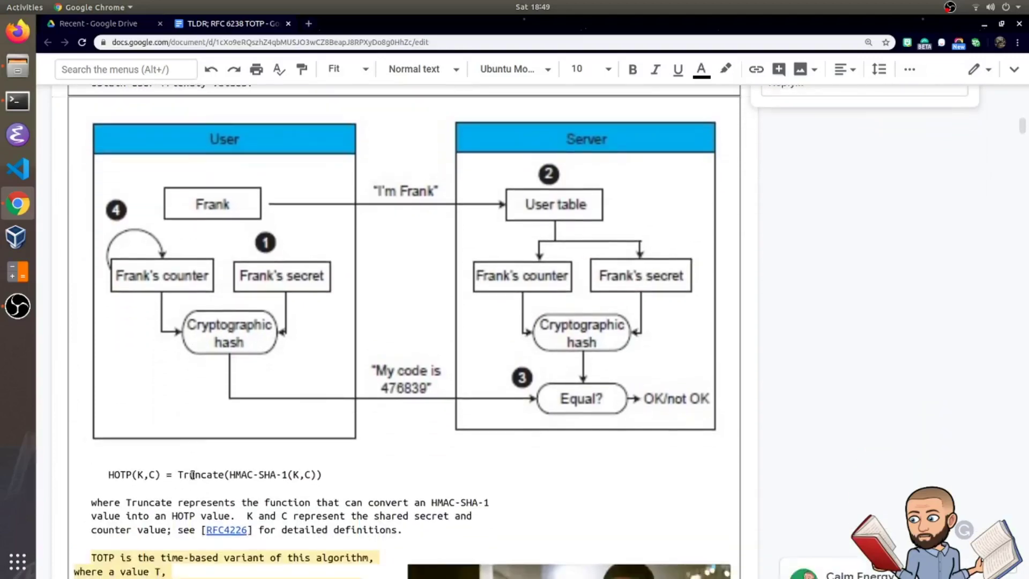
double_click(192, 474)
scroll(328, 427, up, 2)
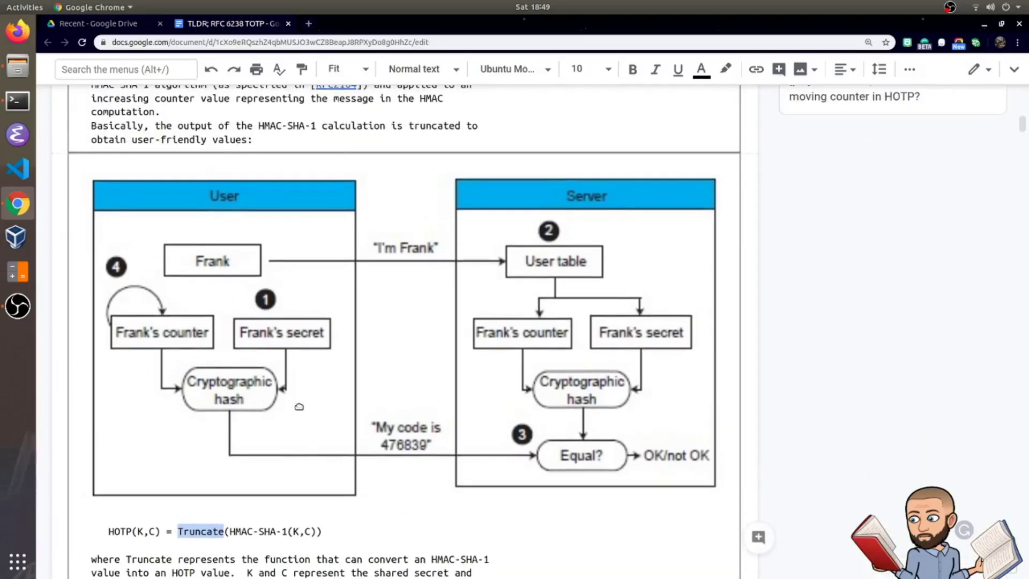
scroll(299, 406, up, 2)
Select sentences in the 1.2 Background paragraph, including the counter value clause
drag(91, 128, 290, 126)
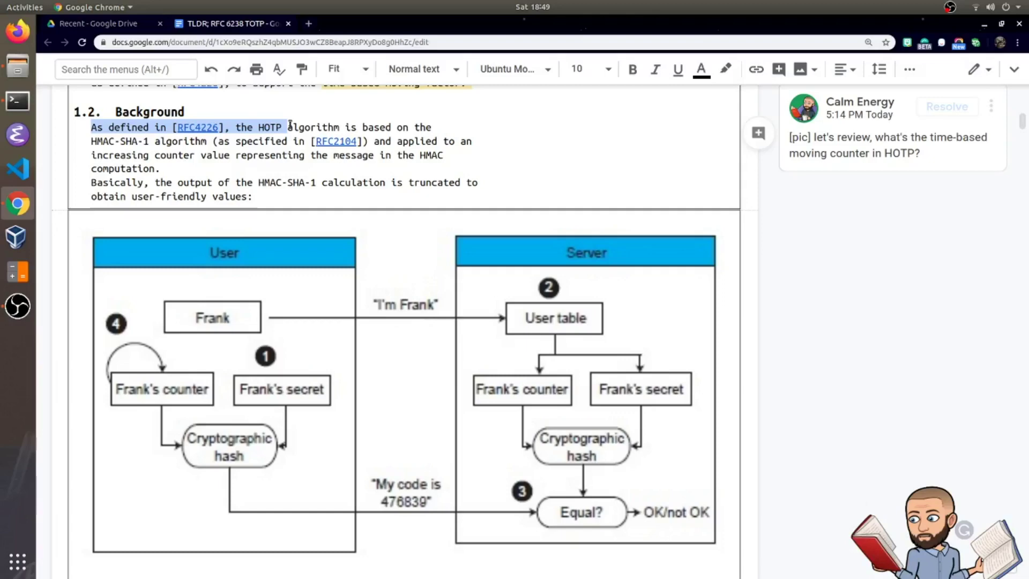
drag(280, 126, 206, 140)
click(375, 141)
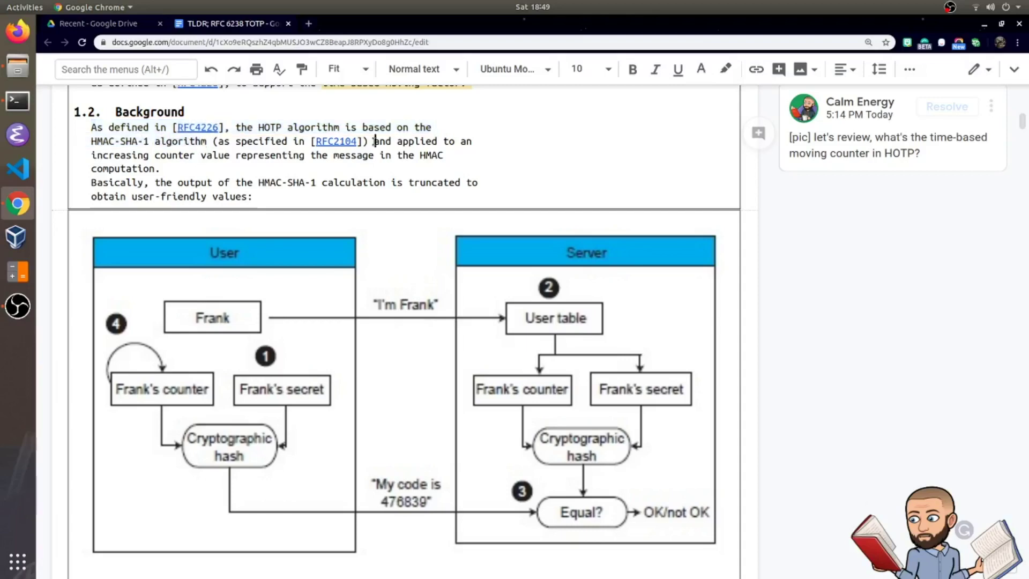
drag(374, 141, 382, 165)
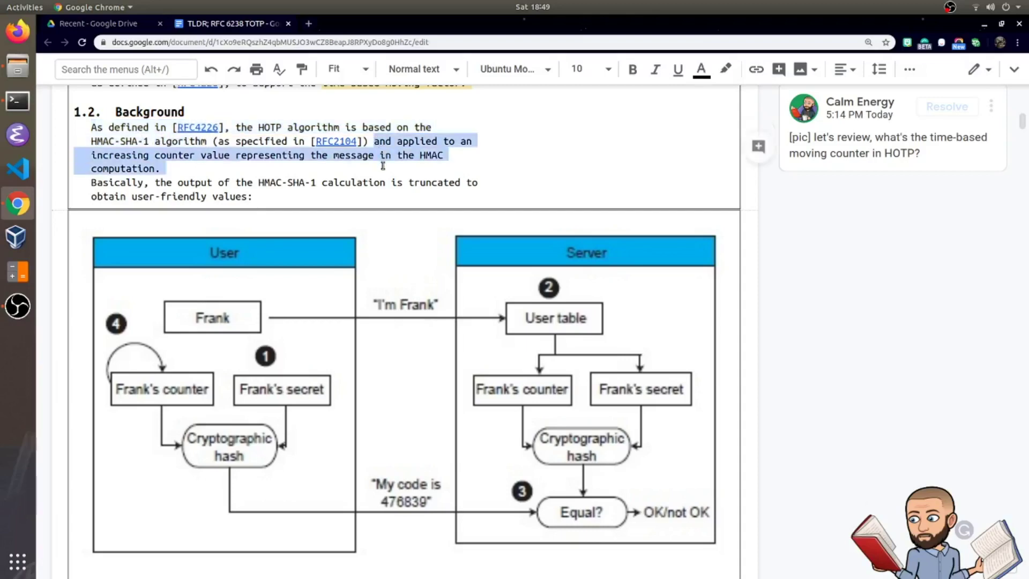
Continue down to the HOTP(K,C) Truncate formula and the TOTP variant note
scroll(322, 184, down, 1)
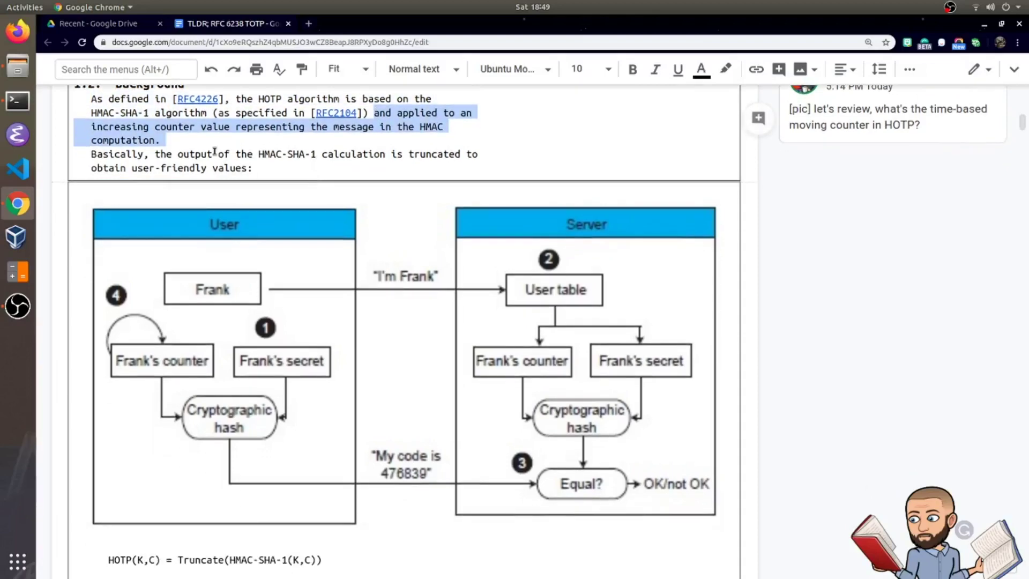
scroll(203, 147, down, 1)
scroll(99, 131, down, 1)
drag(91, 98, 253, 113)
scroll(407, 353, down, 5)
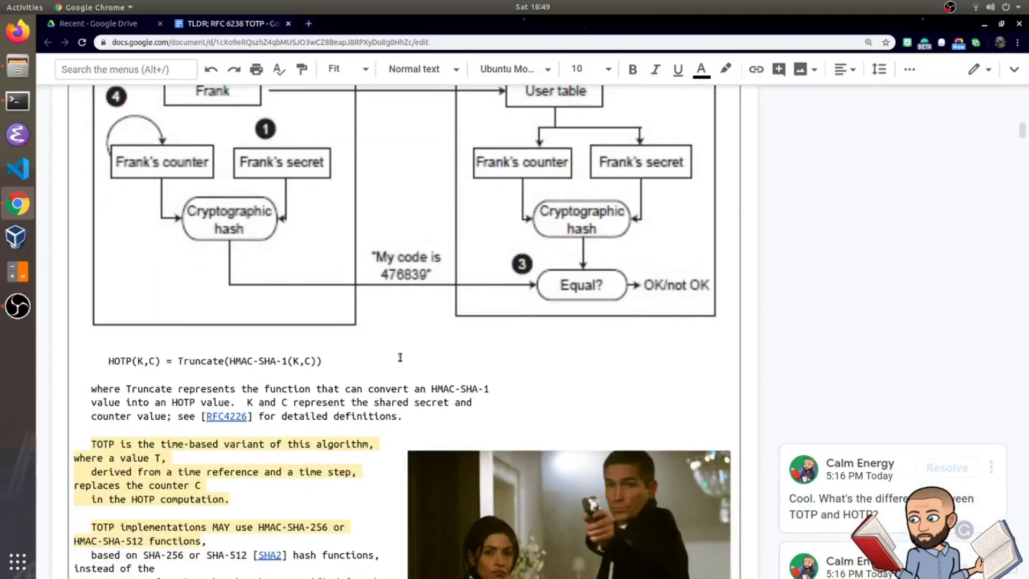
Open the margin comment on the highlighted TOTP paragraph
scroll(332, 361, down, 5)
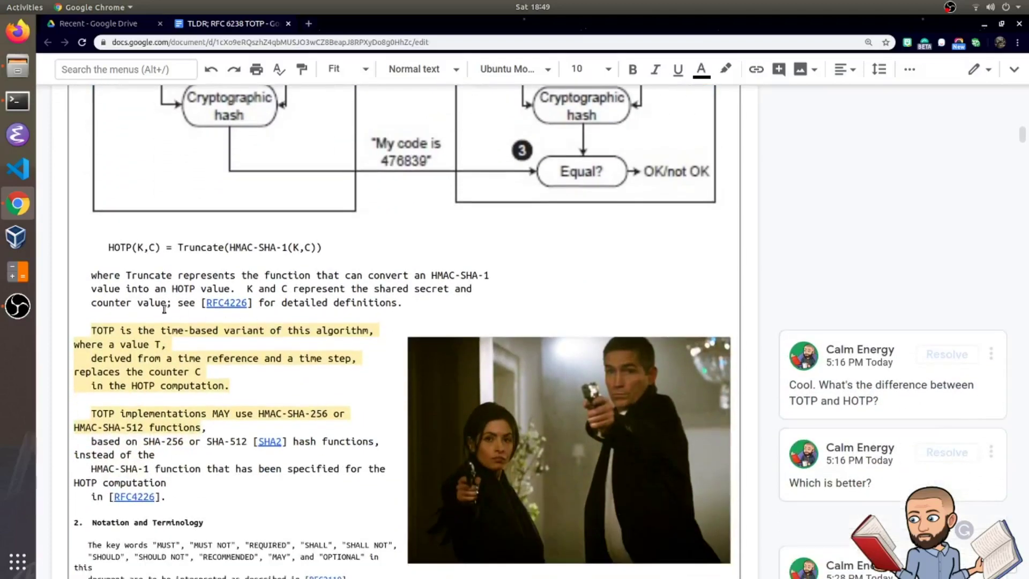
scroll(137, 278, down, 2)
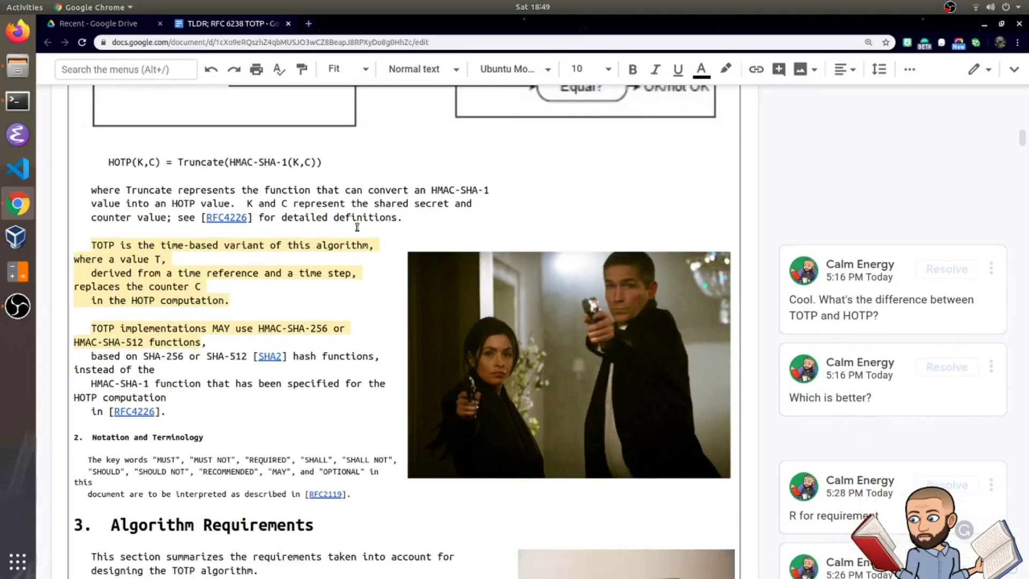
scroll(358, 220, down, 1)
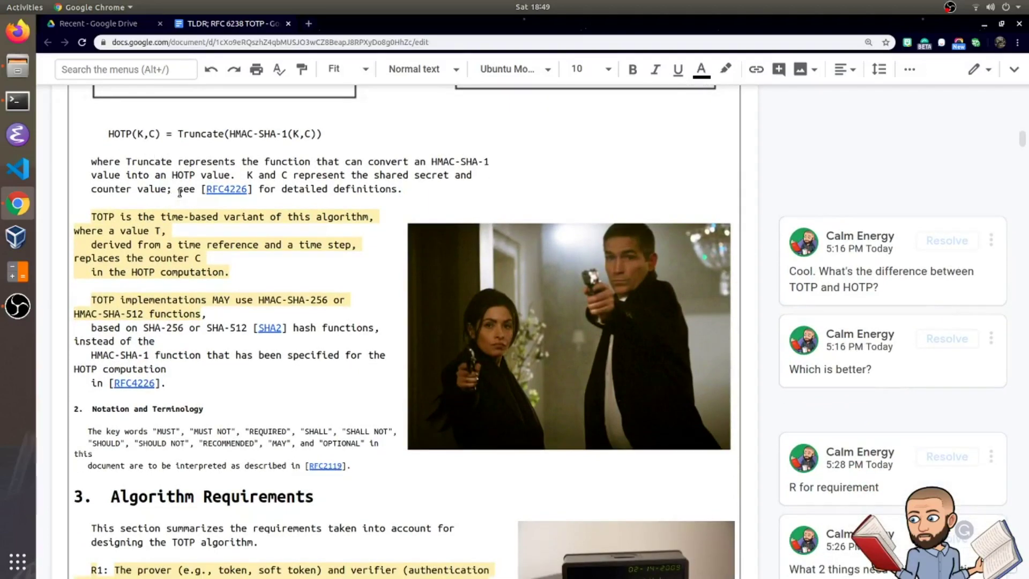
scroll(180, 193, down, 1)
click(104, 202)
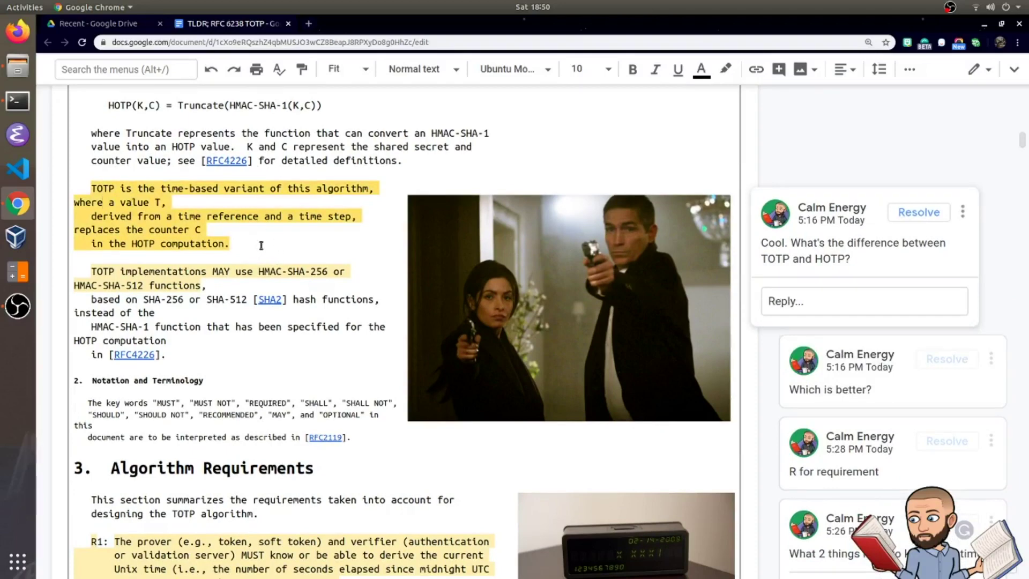
Highlight 'TOTP and HOTP?' in that comment, then open the 'Which is better?' thread on HMAC-SHA-256
scroll(261, 244, down, 1)
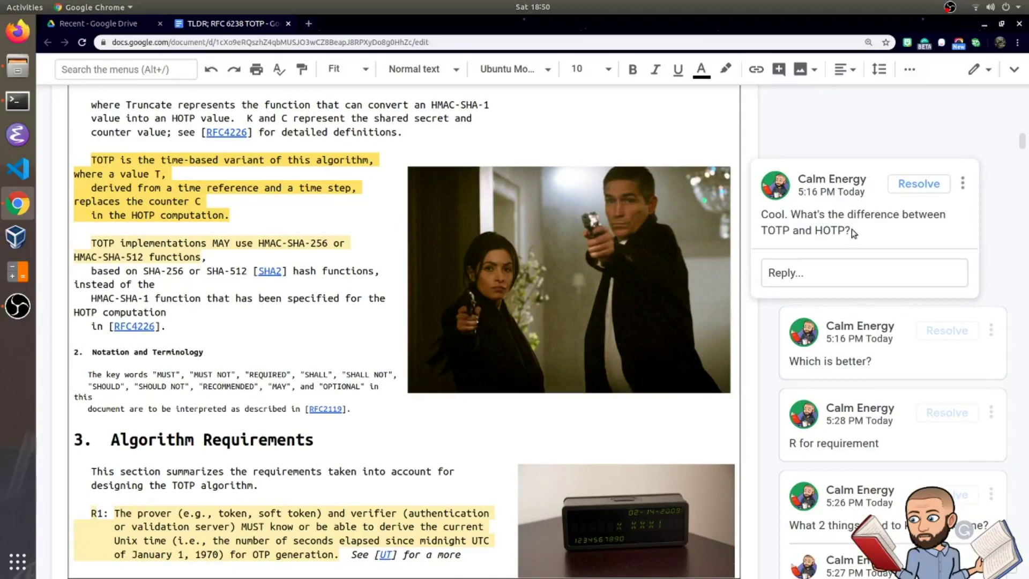
drag(850, 230, 762, 237)
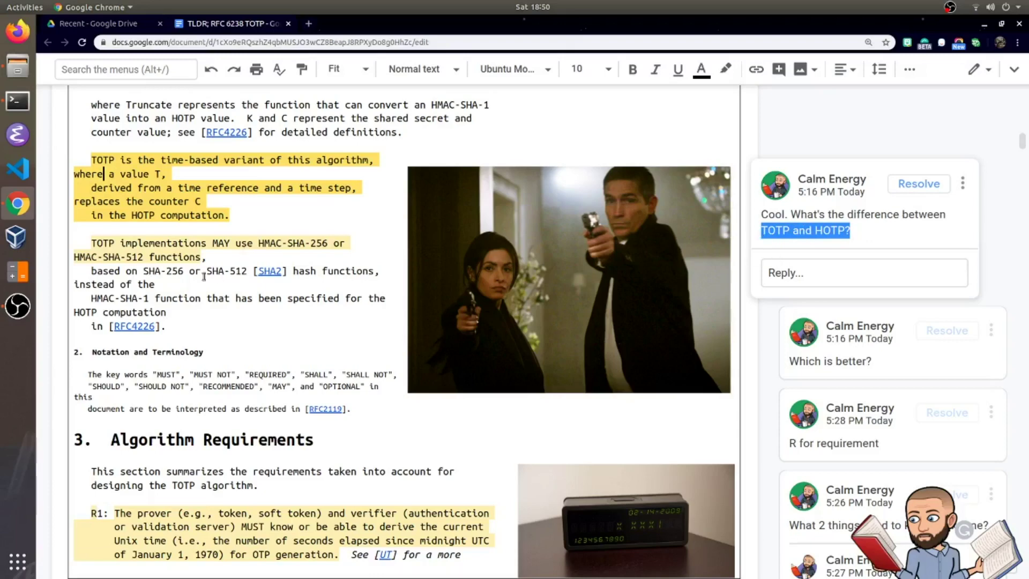
click(151, 258)
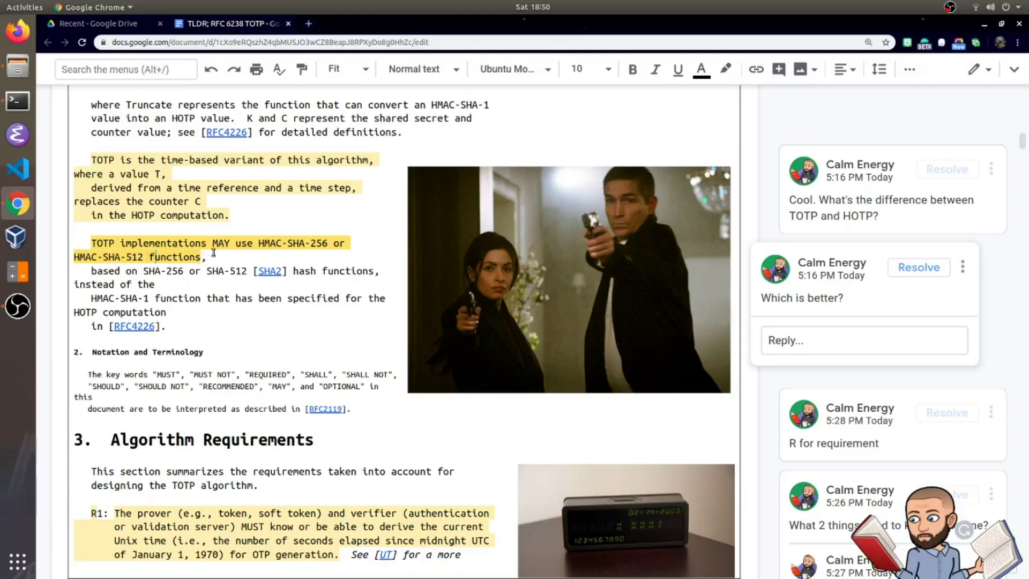
Scroll to Section 3 Algorithm Requirements and select the start of requirement R1
scroll(236, 286, down, 1)
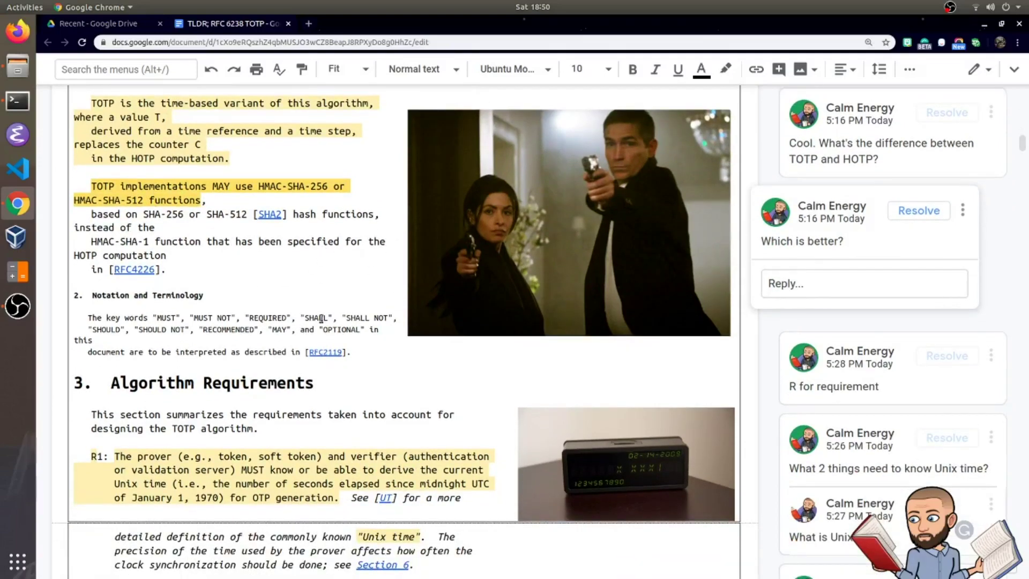
scroll(279, 257, down, 1)
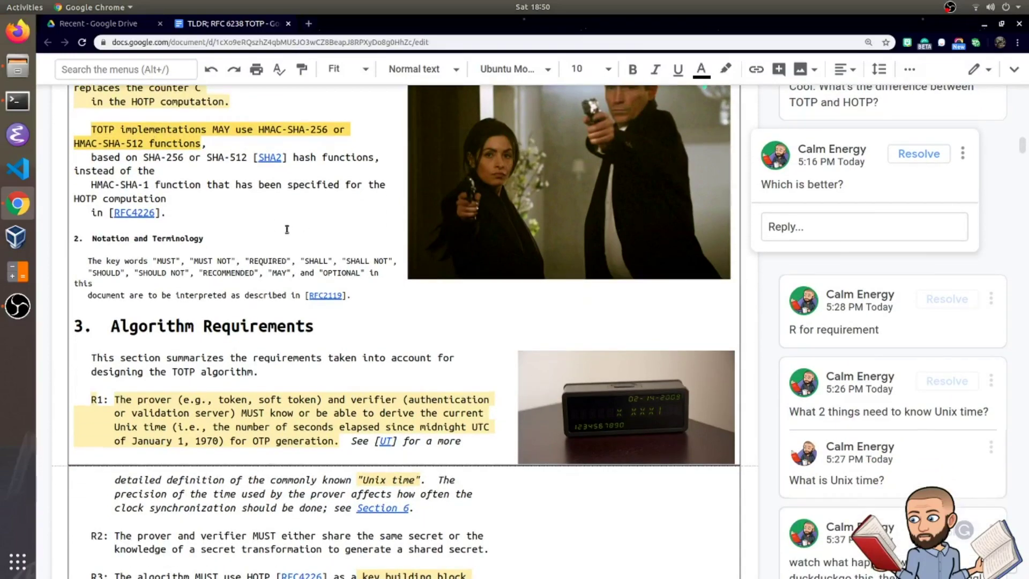
scroll(289, 231, down, 1)
scroll(147, 113, down, 4)
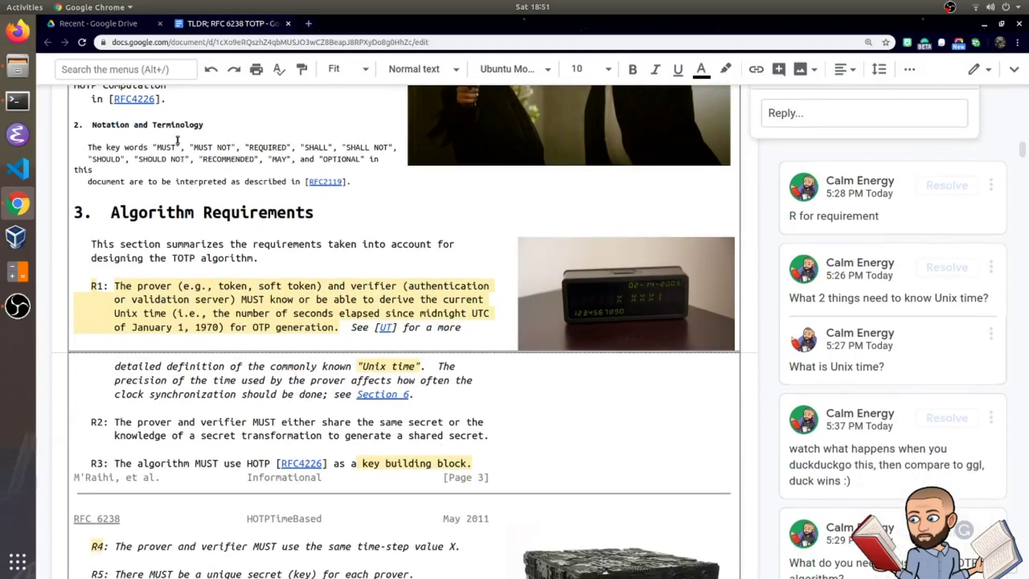
scroll(182, 138, down, 1)
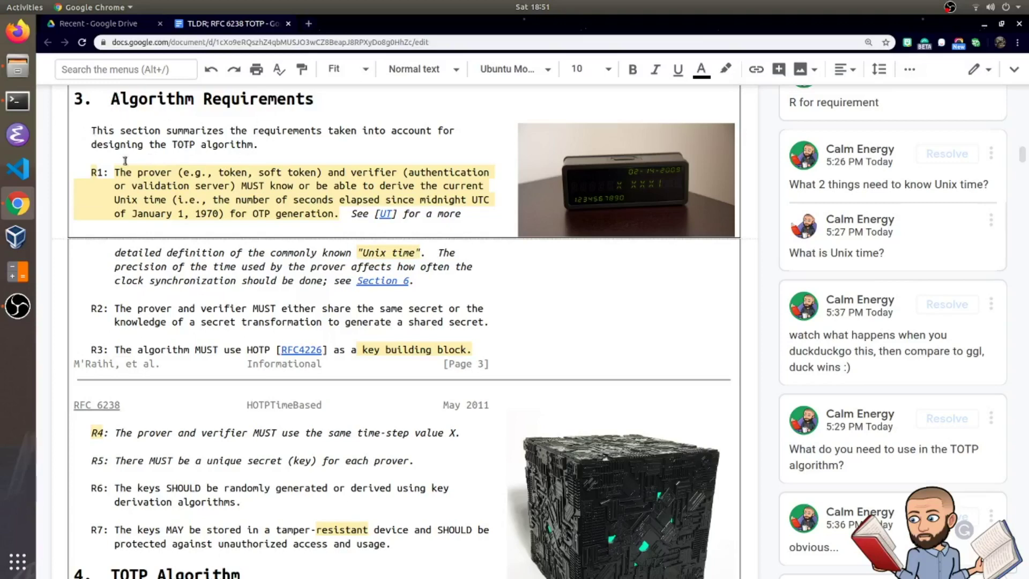
drag(115, 171, 171, 202)
Open the comment about knowing Unix time, then the DuckDuckGo comment on 'Unix time'
click(836, 187)
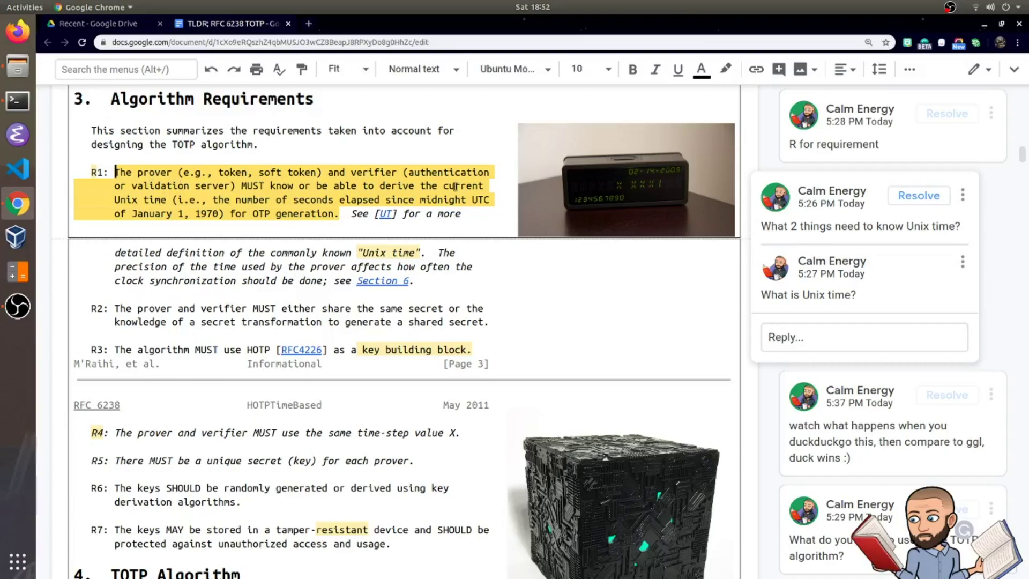
scroll(387, 184, down, 1)
click(369, 195)
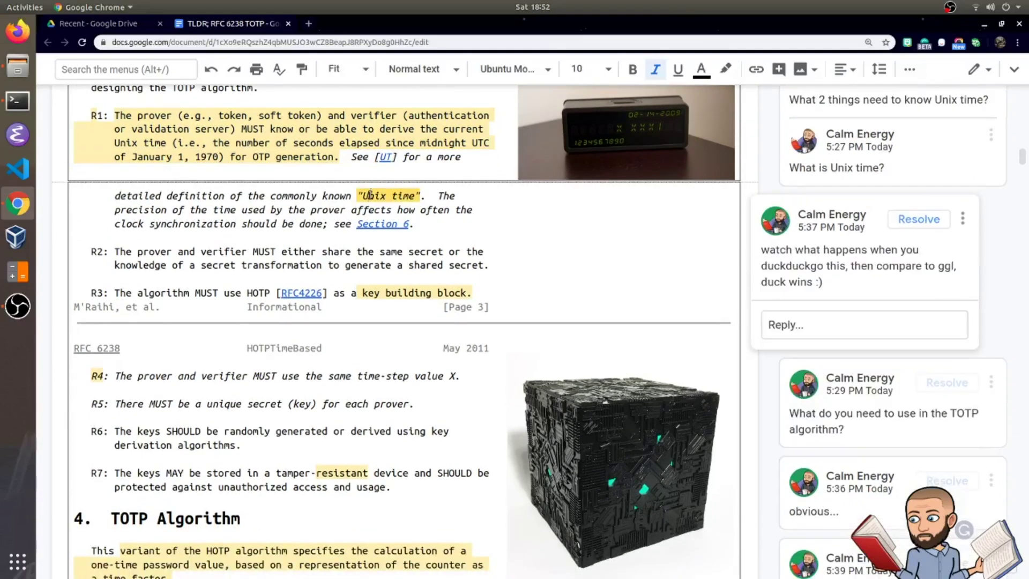
Search 'unix time' in a new tab to get DuckDuckGo's live Unix epoch answer
click(308, 23)
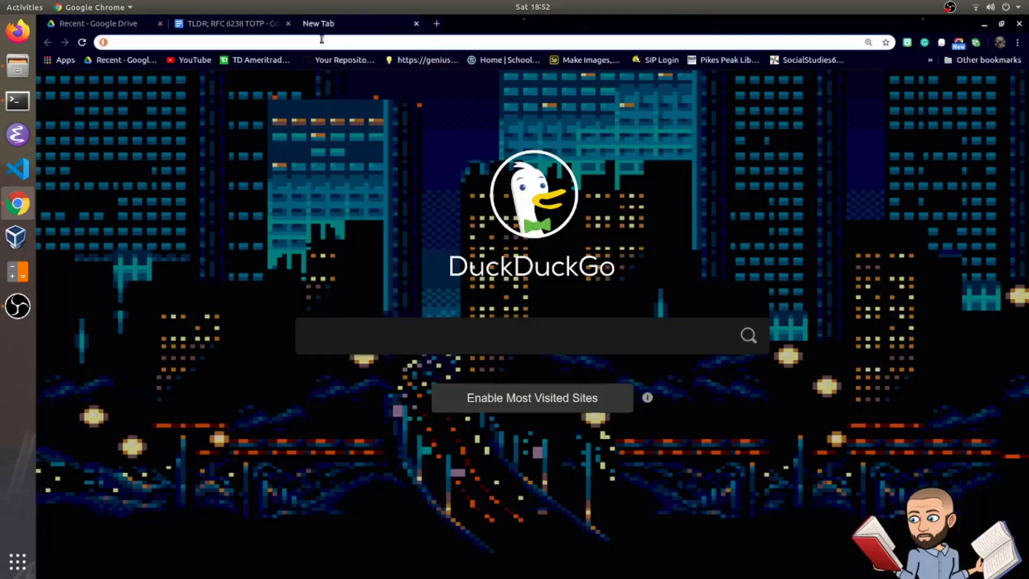
text(unix time)
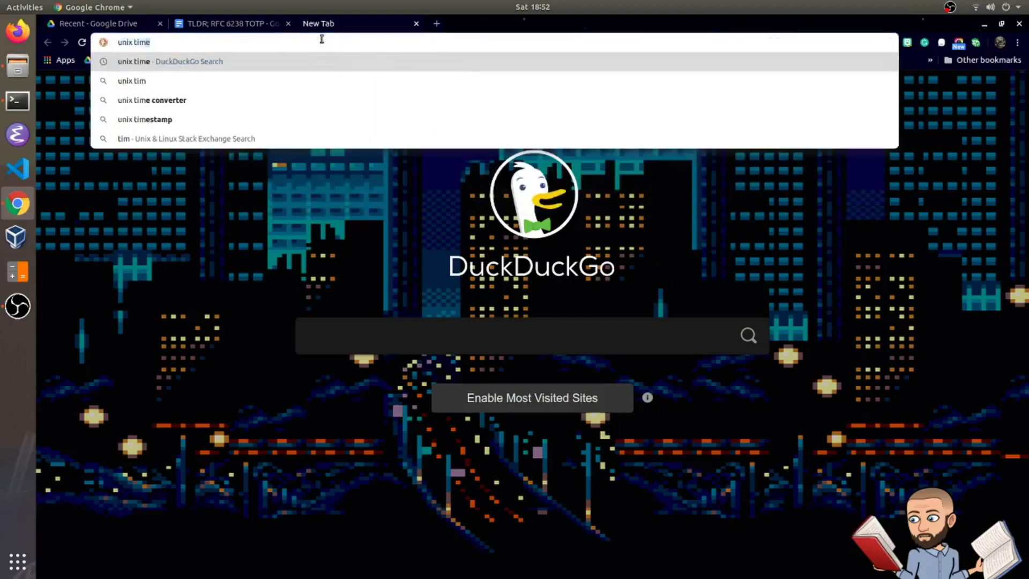
key(Return)
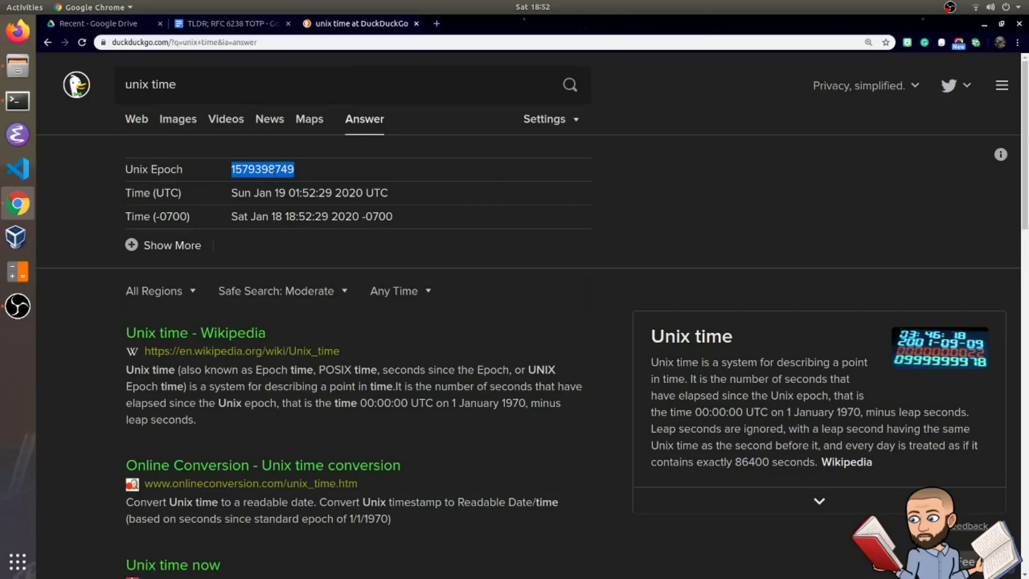
Refresh the search twice to update the epoch value, then return to the RFC 6238 document
click(576, 86)
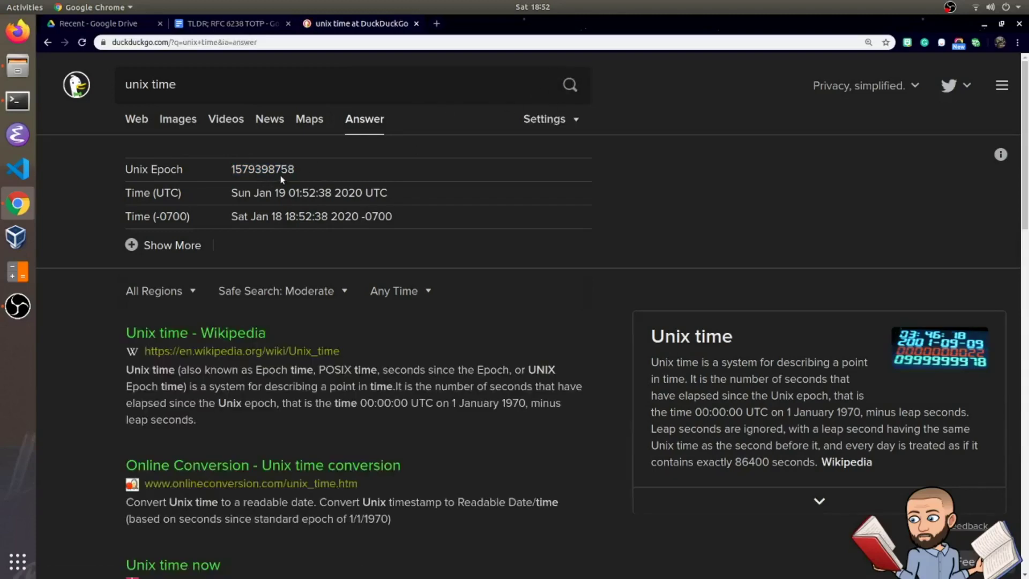
click(570, 83)
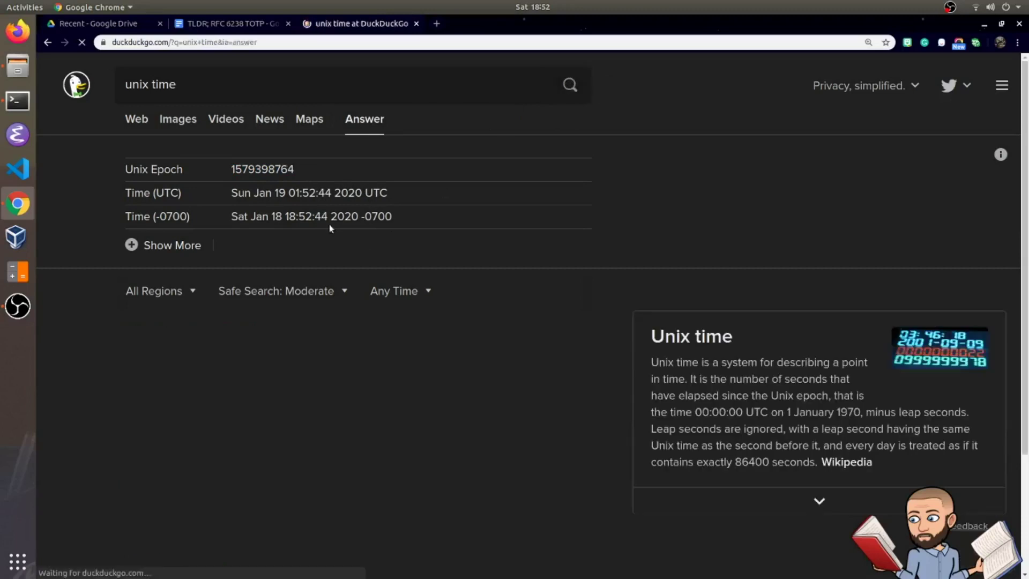
drag(291, 169, 333, 171)
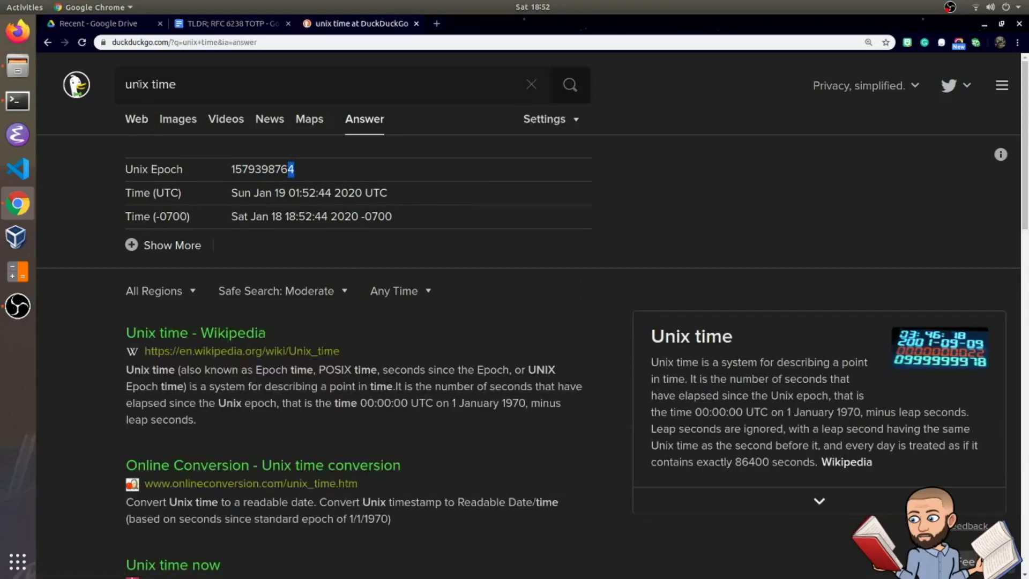
click(208, 27)
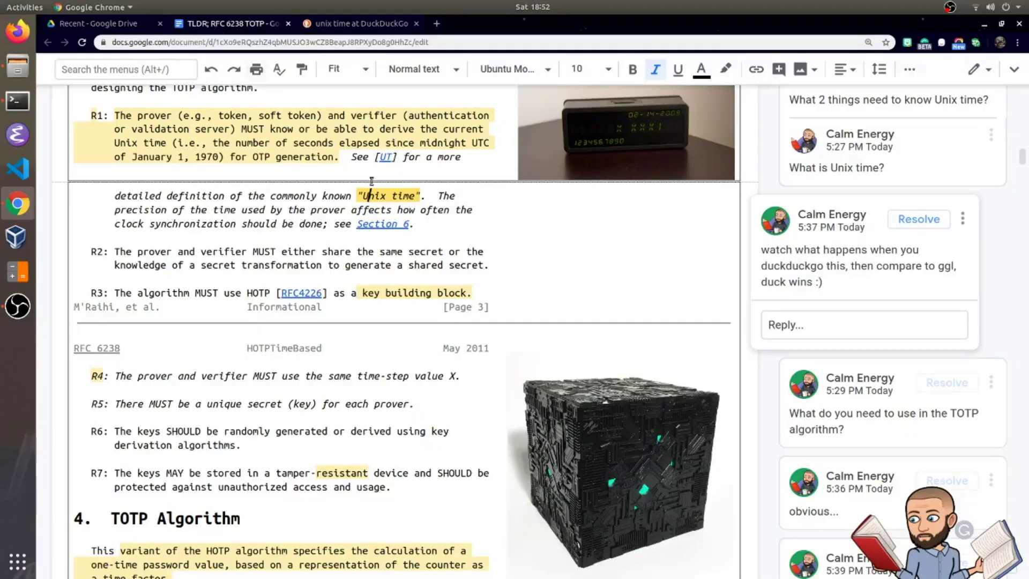
Select requirement R2 and open the comment asking what TOTP needs
click(321, 325)
scroll(325, 311, down, 2)
scroll(322, 308, down, 2)
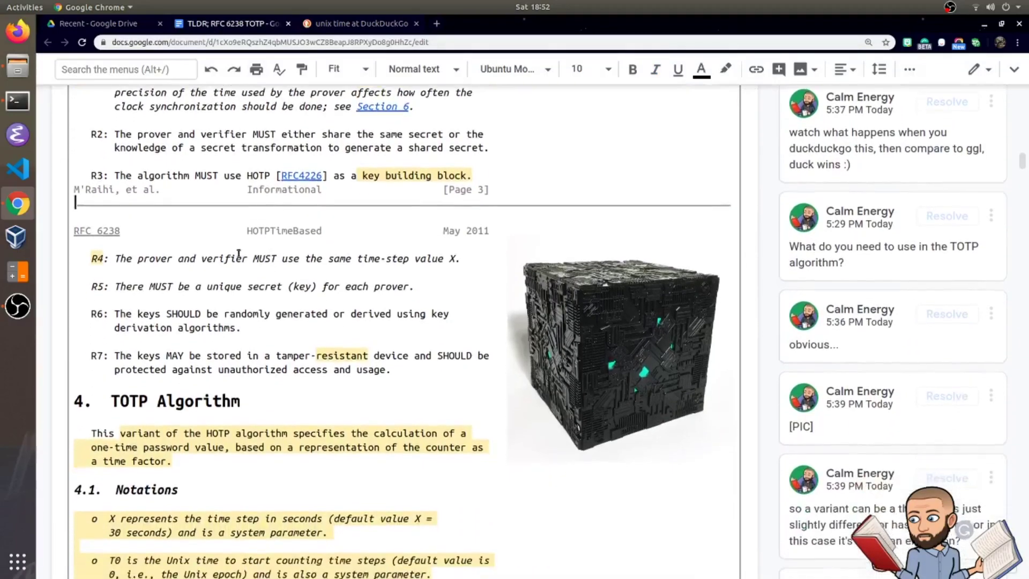
click(96, 110)
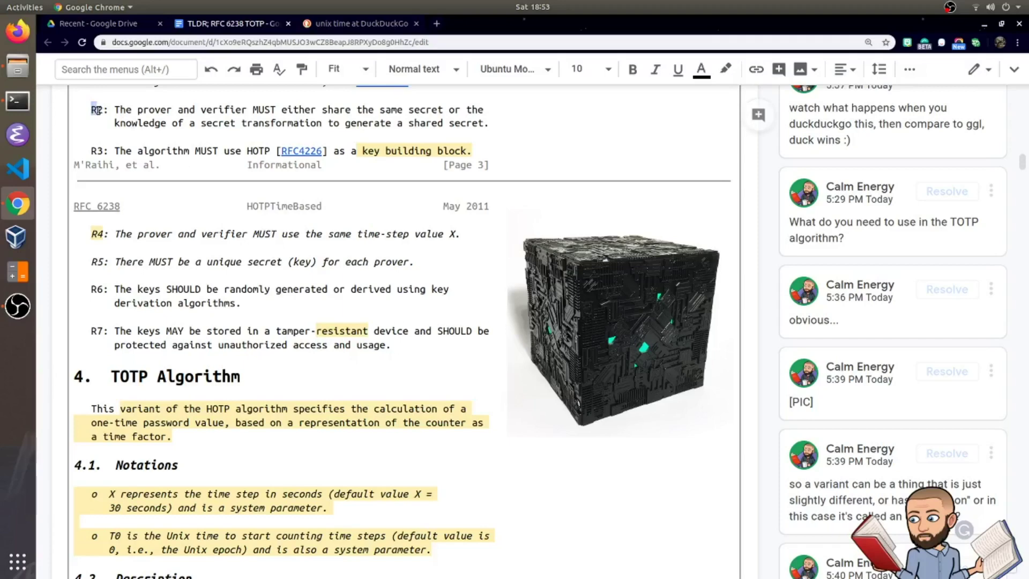
drag(96, 110, 488, 122)
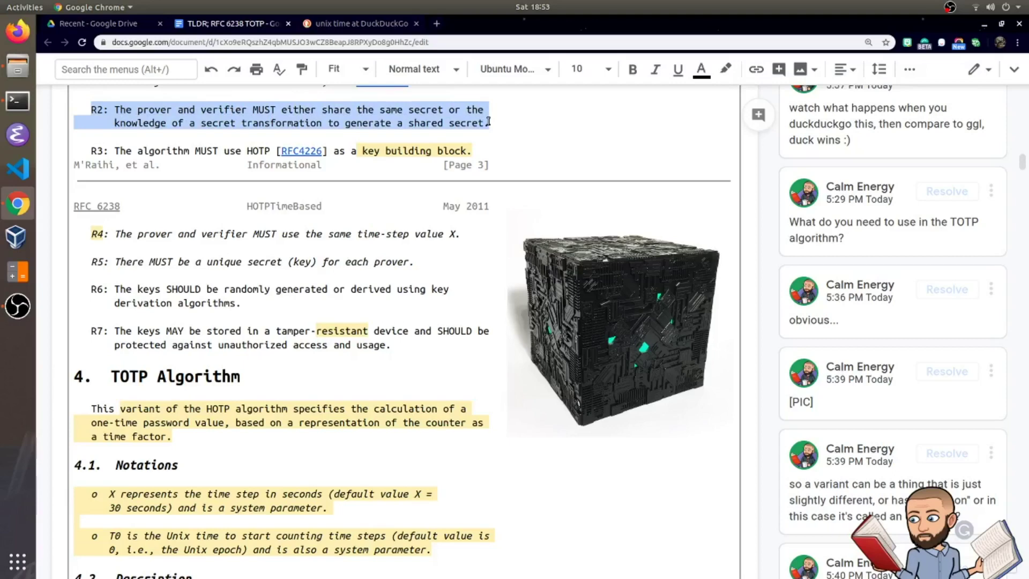
click(381, 163)
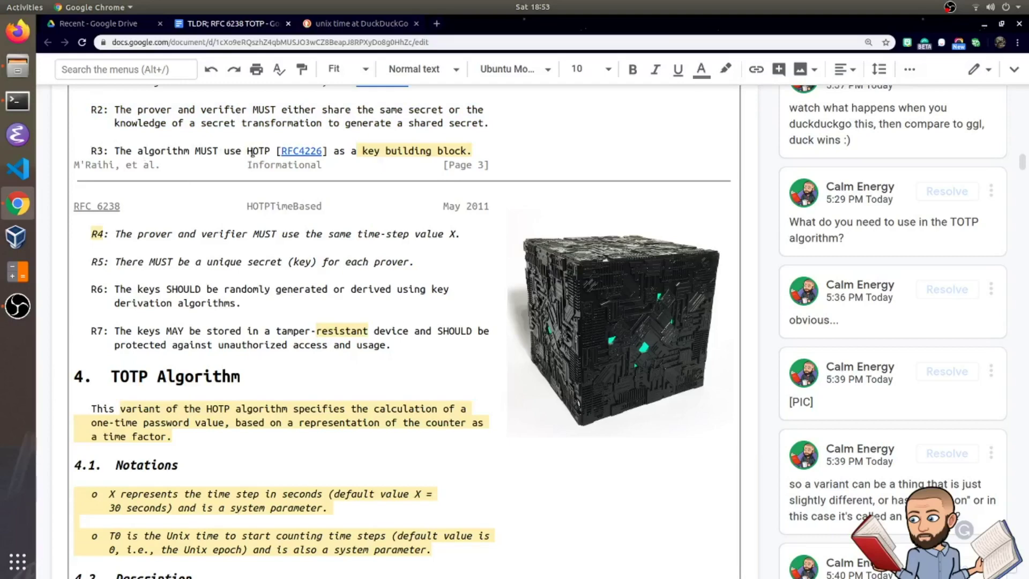
click(454, 151)
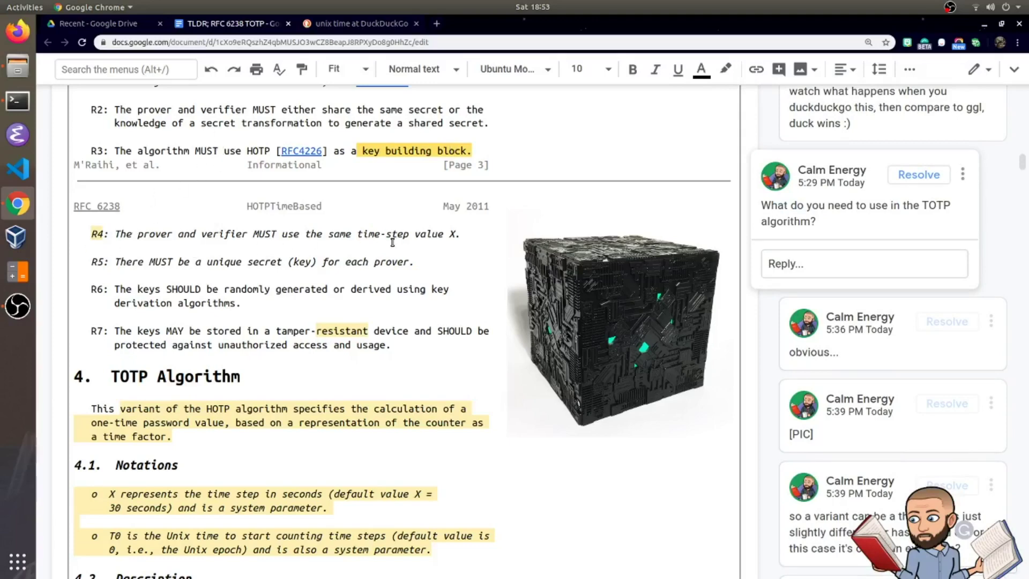
Select requirements R5, R6 and the start of R7, then open the [PIC] comment on 'resistant'
scroll(392, 240, down, 2)
scroll(437, 166, down, 2)
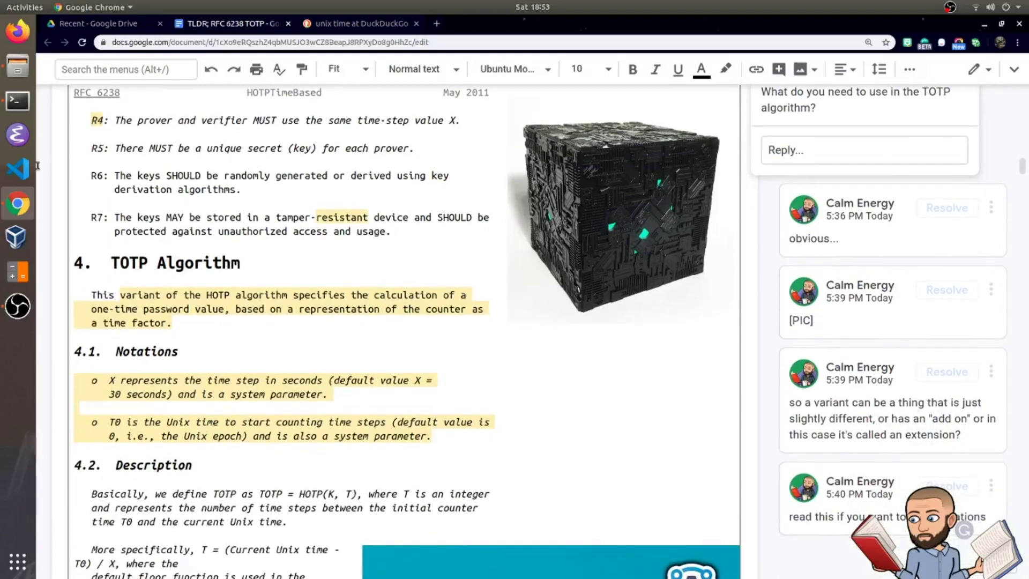
drag(115, 149, 411, 149)
drag(241, 189, 90, 175)
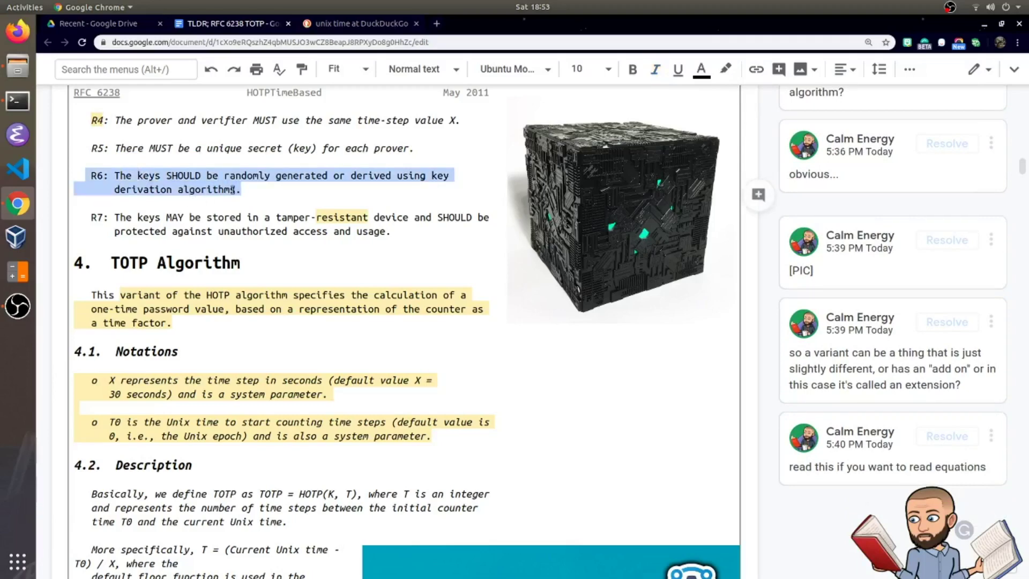
scroll(232, 190, down, 2)
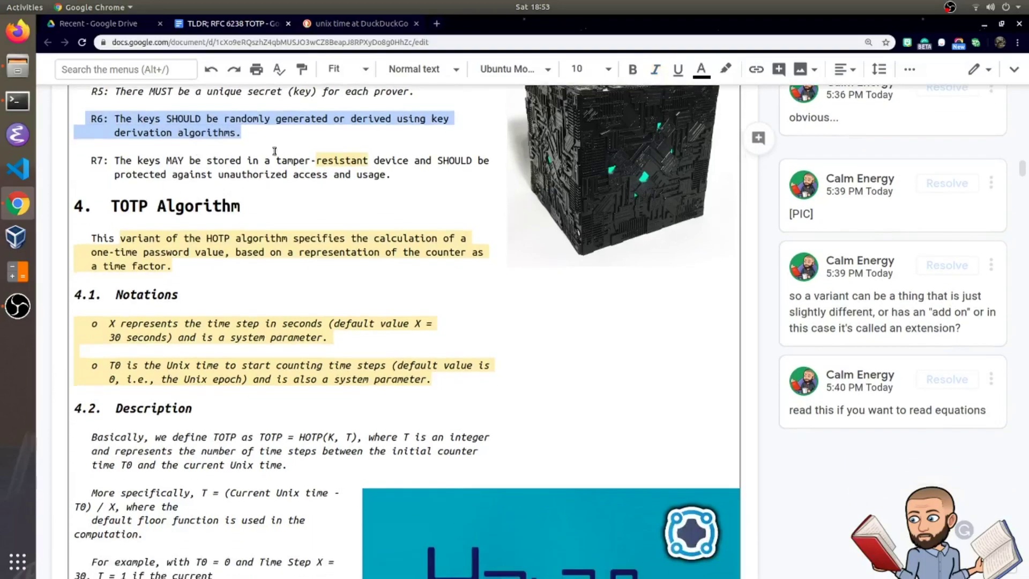
click(114, 161)
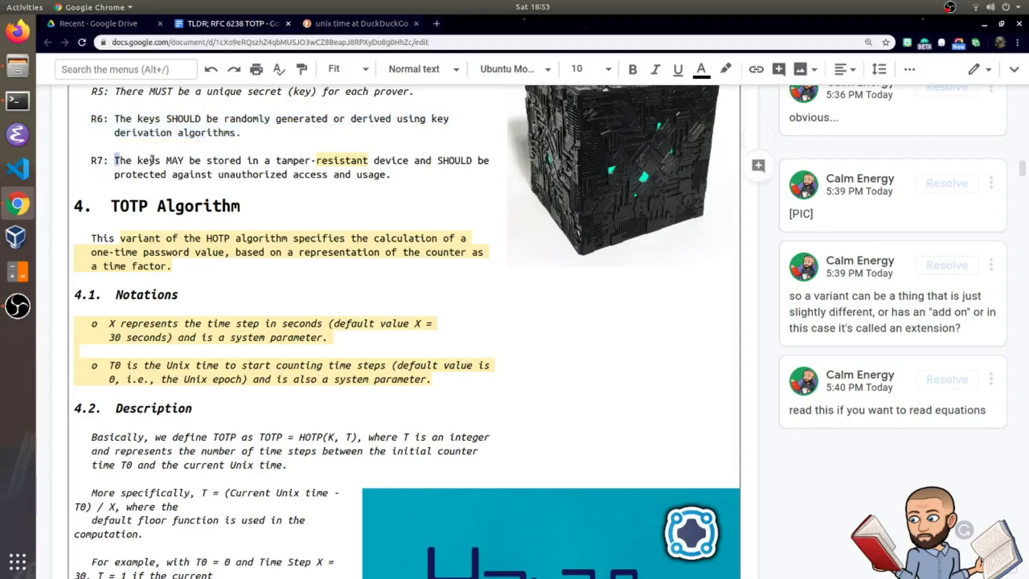
drag(152, 160, 343, 159)
click(346, 160)
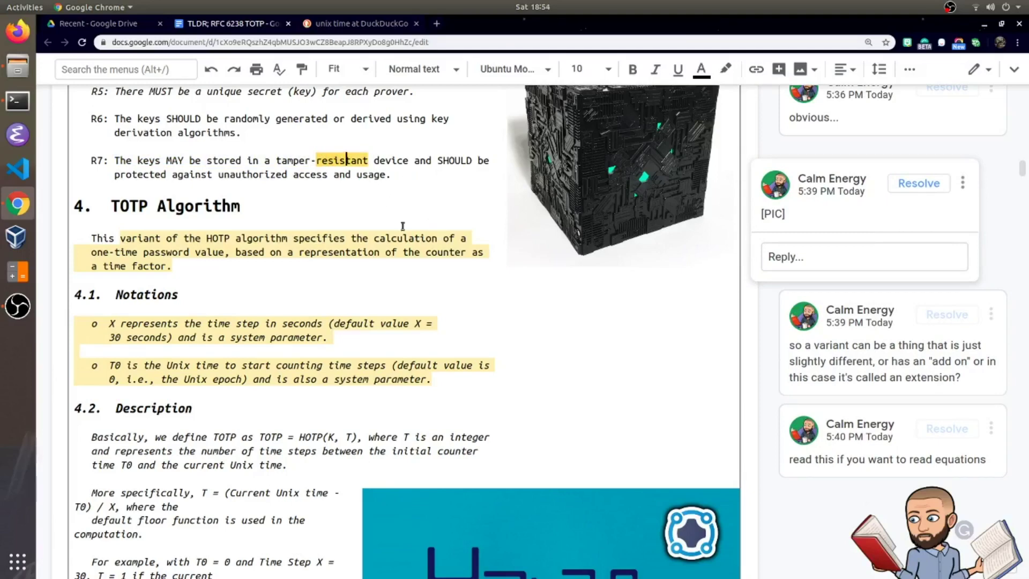
Open the comment on the HOTP variant sentence and select its counter-as-time-factor ending
scroll(195, 260, down, 3)
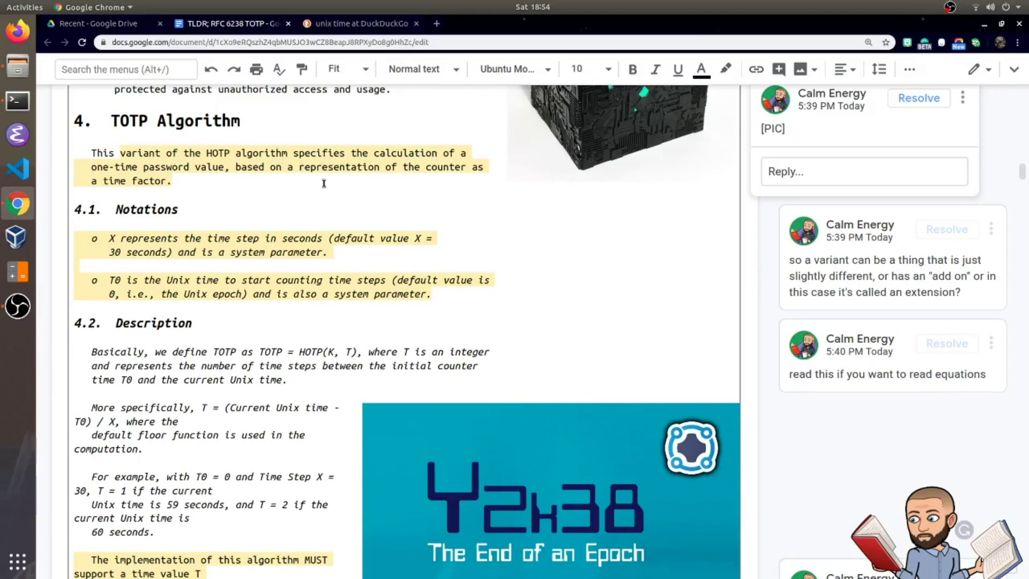
click(236, 167)
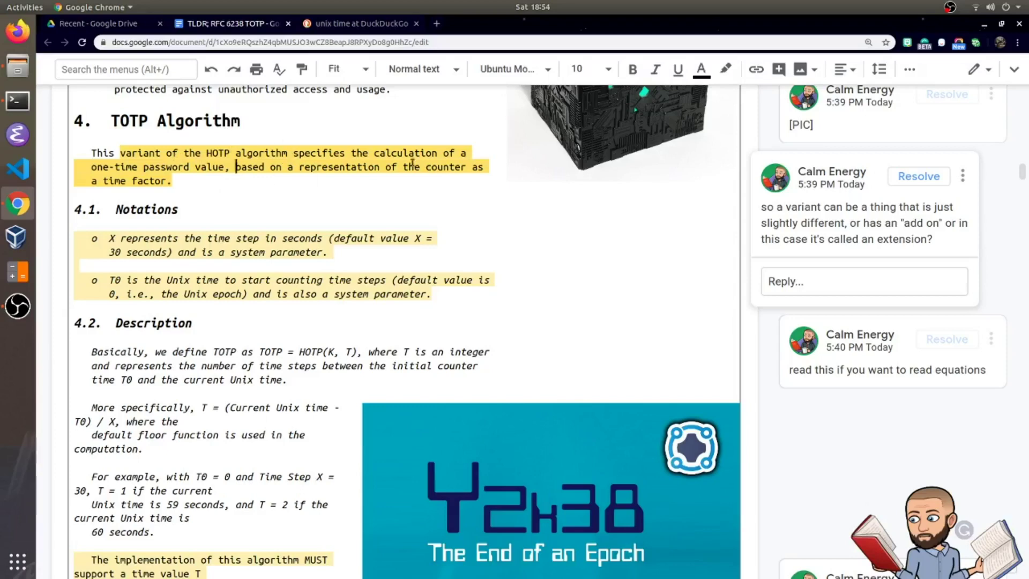
scroll(202, 174, down, 1)
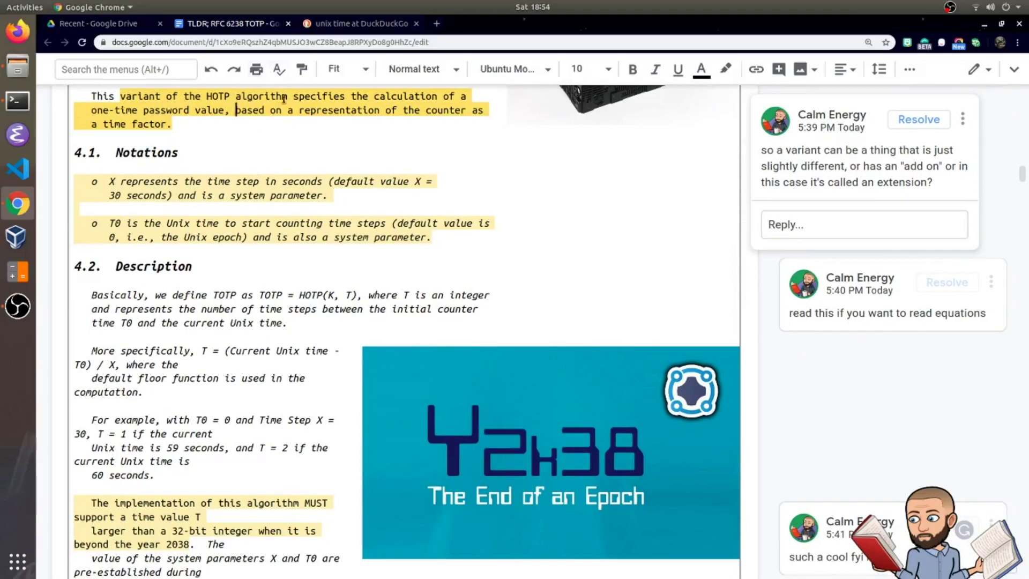
drag(225, 110, 368, 128)
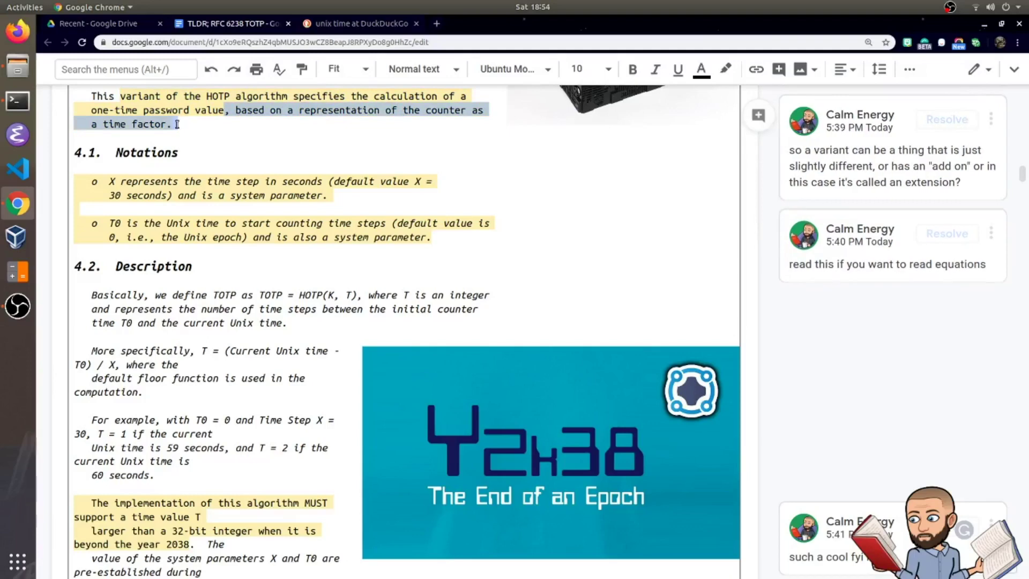
Open the 'read this if you want to read equations' comment on the 4.1 Notations bullets
scroll(209, 148, up, 2)
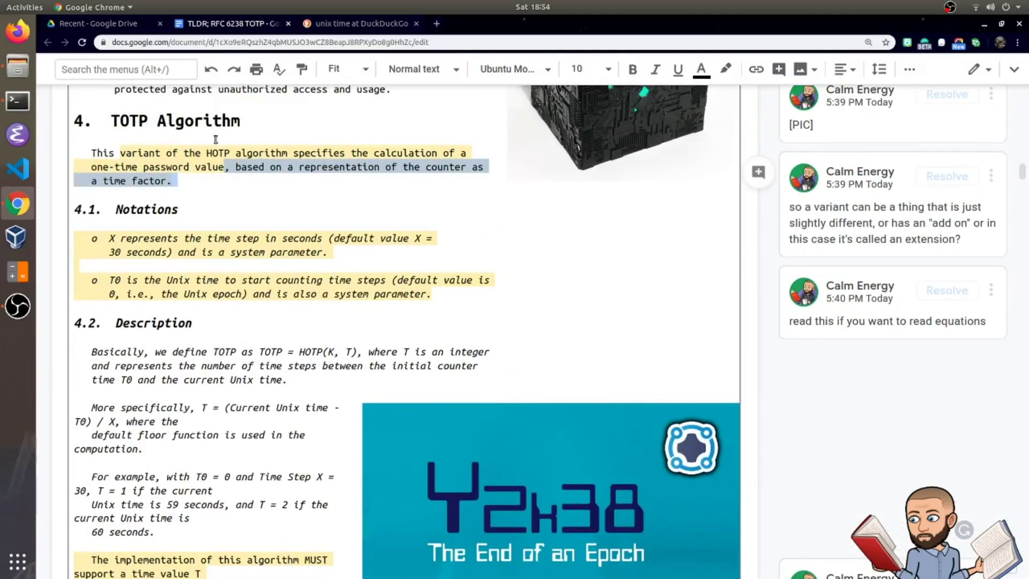
scroll(227, 134, down, 2)
double_click(95, 154)
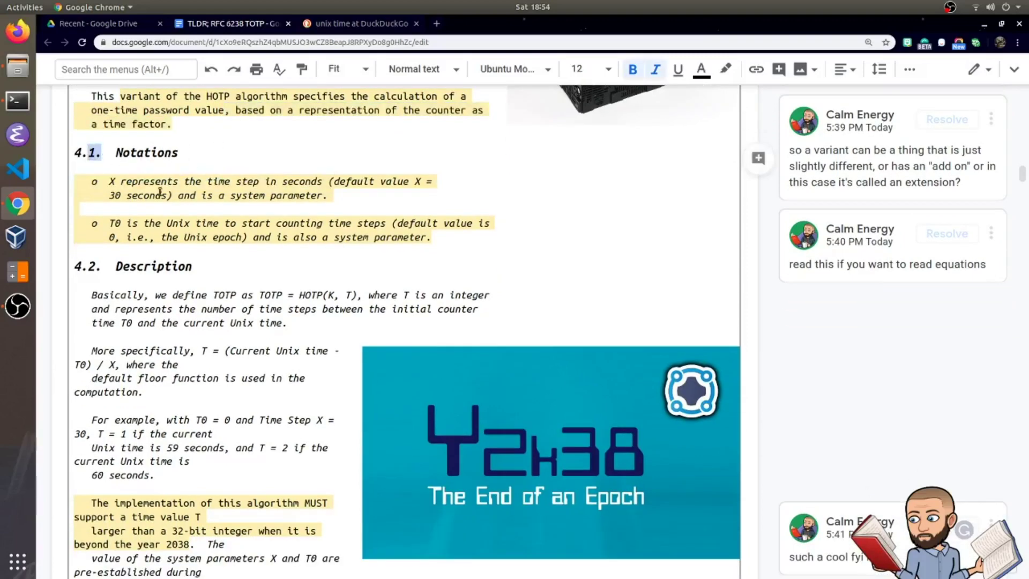
click(282, 195)
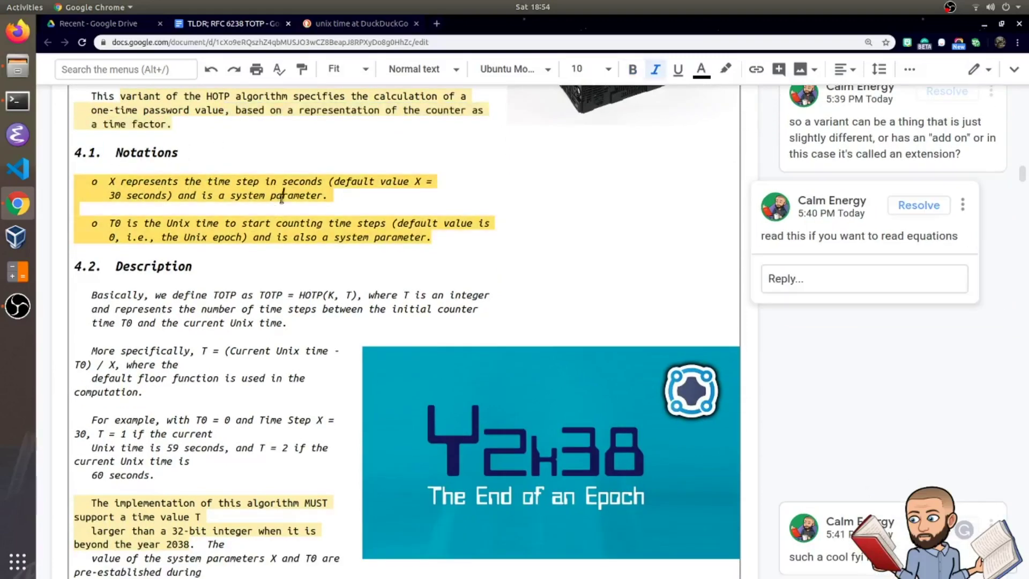
scroll(242, 191, down, 5)
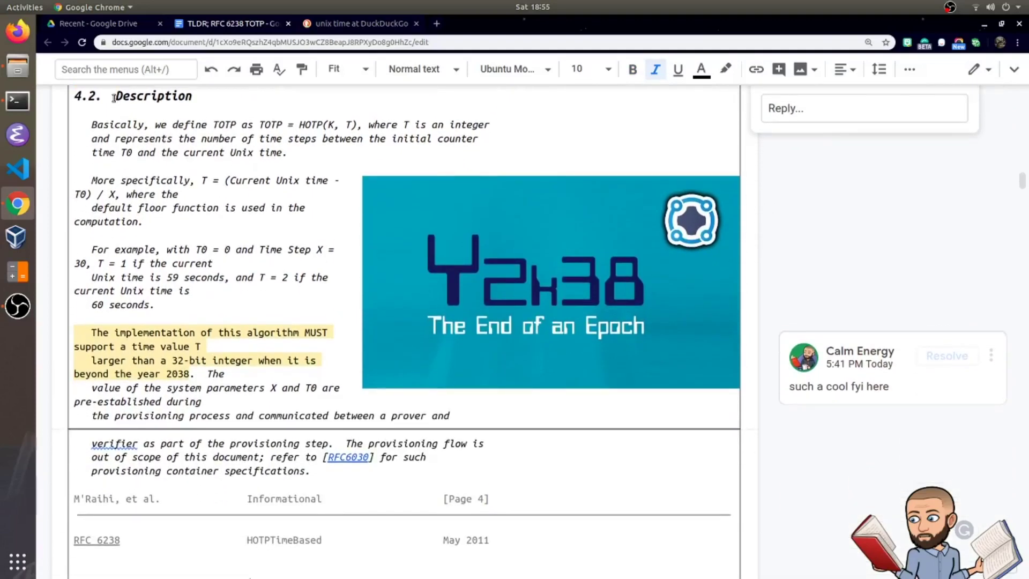
Open the 'such a cool fyi here' comment on the highlighted year-2038 passage in 4.2
drag(115, 97, 193, 98)
scroll(176, 228, down, 2)
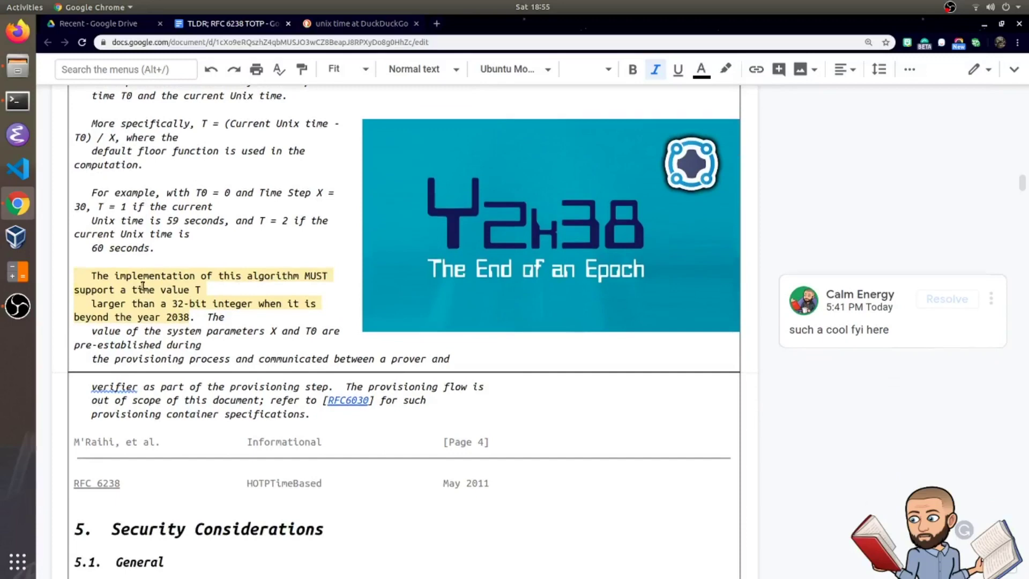
click(143, 287)
scroll(199, 251, down, 2)
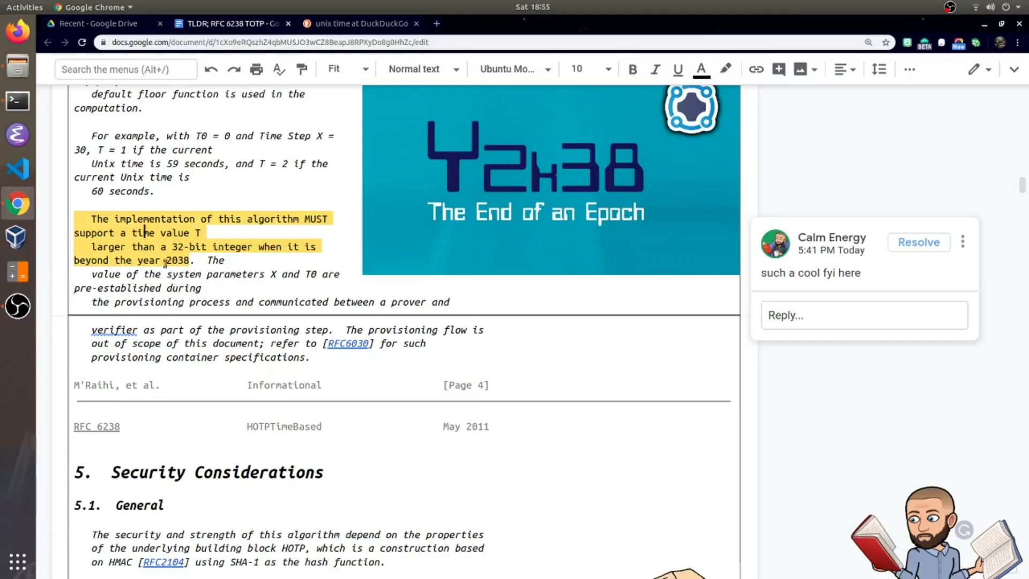
Select the year 2038, deselect after 'The', then read down into Section 5.1 General
drag(162, 261, 190, 264)
scroll(310, 300, down, 1)
scroll(328, 276, up, 1)
click(223, 264)
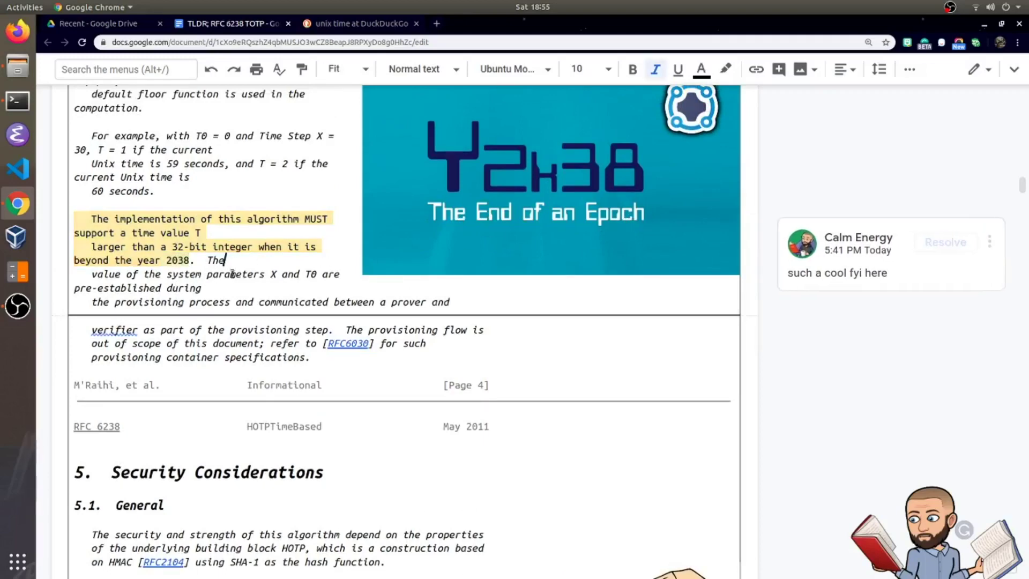
scroll(283, 234, down, 1)
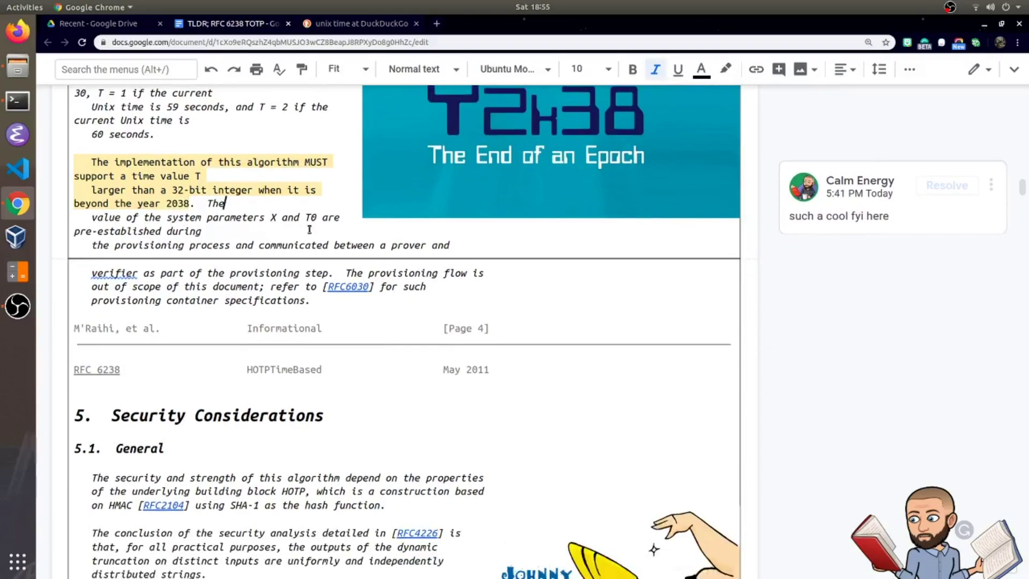
scroll(307, 228, down, 1)
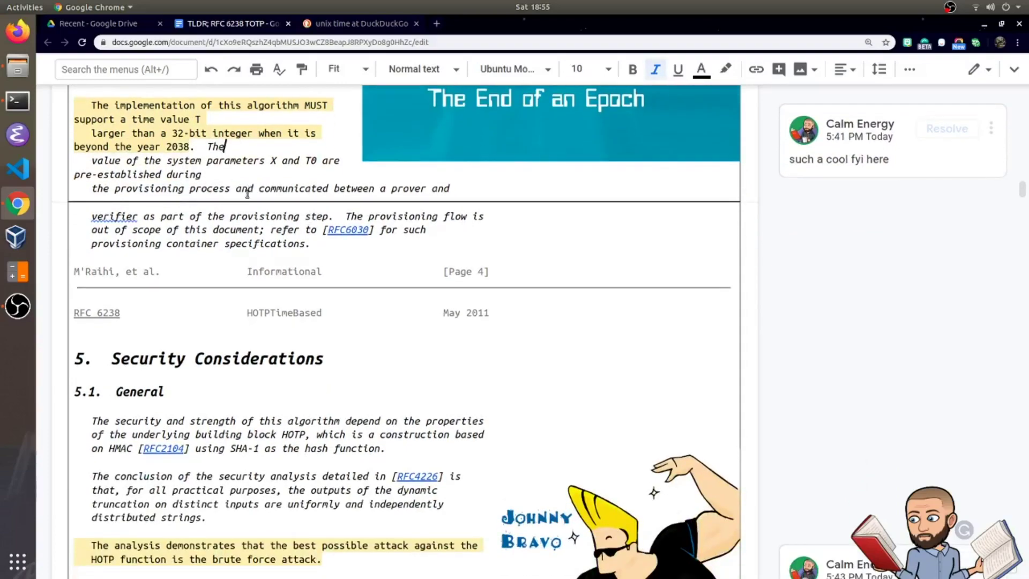
scroll(247, 194, down, 5)
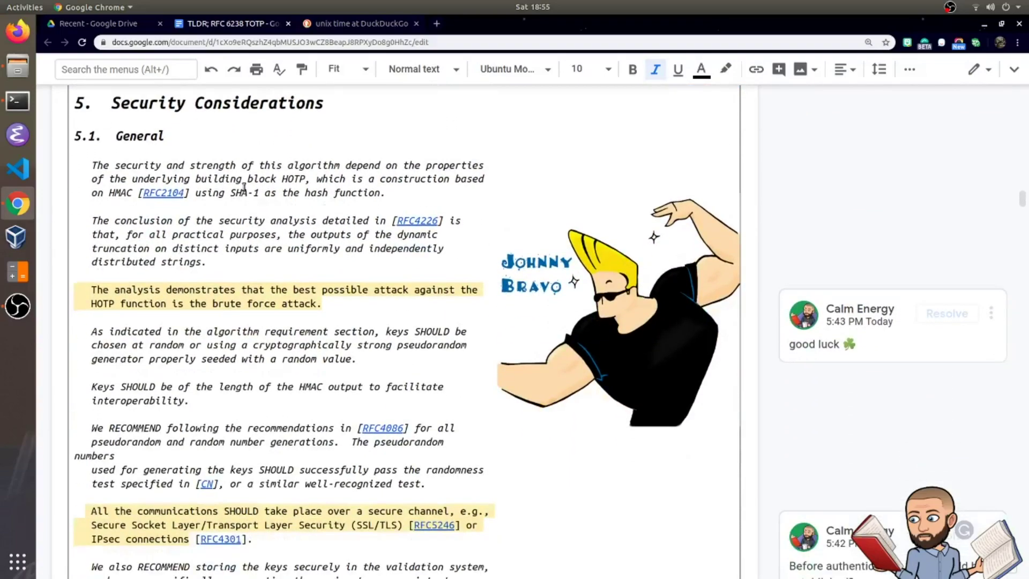
Show the 'Before authentication, what should be established?' comment on the SSL/TLS sentence, then read to 5.2
scroll(268, 126, down, 2)
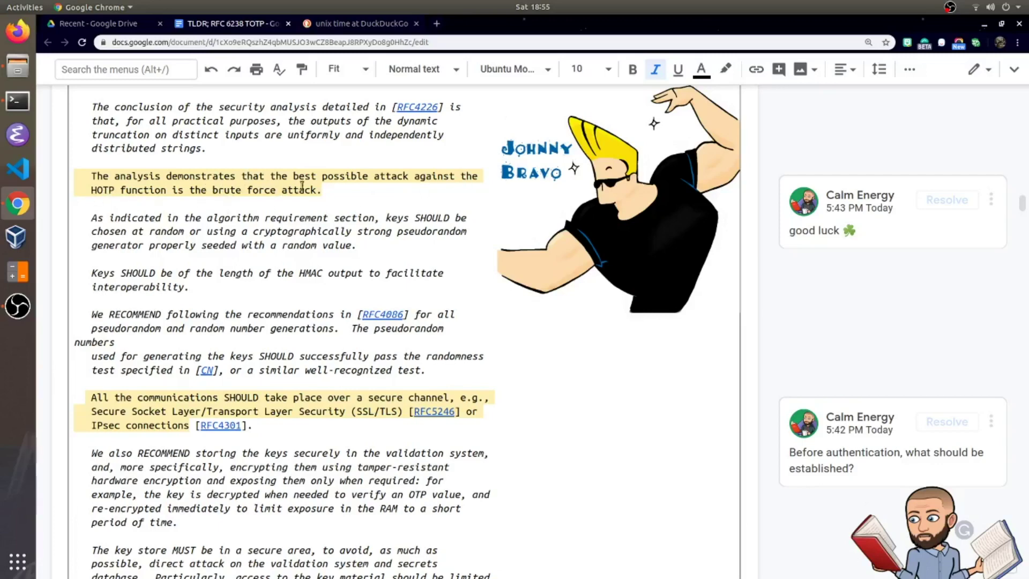
scroll(378, 192, down, 5)
click(179, 269)
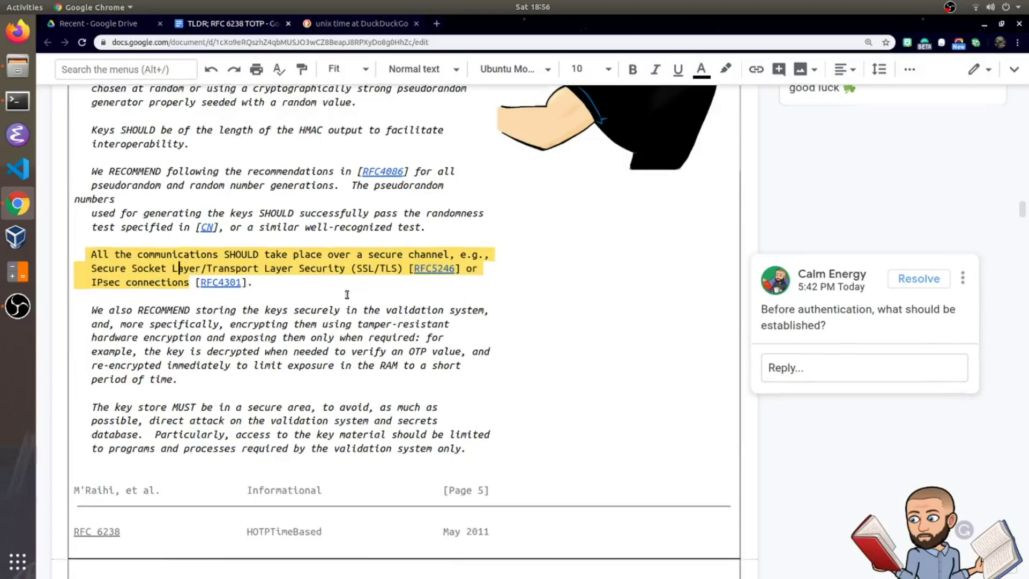
scroll(347, 295, down, 2)
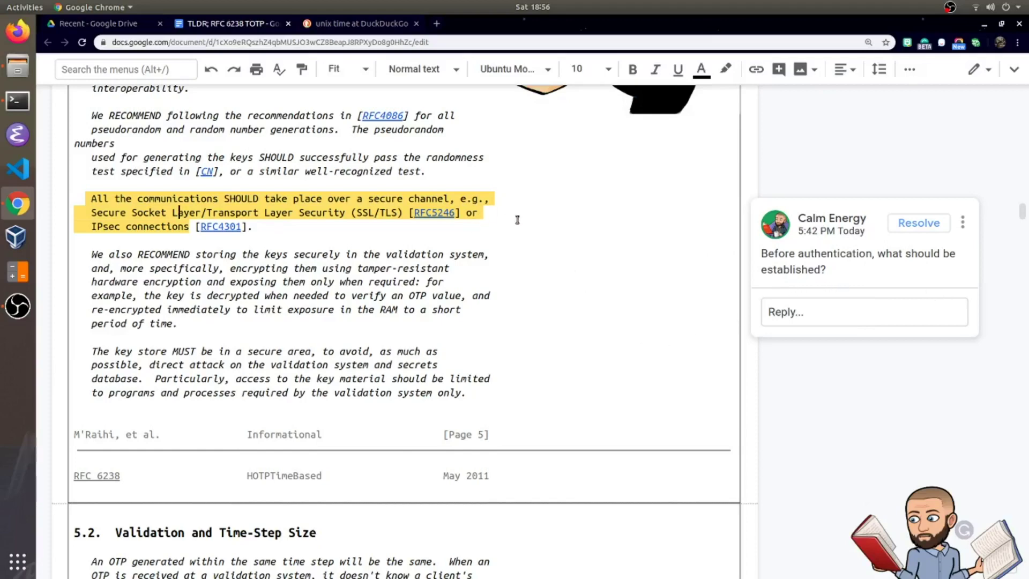
scroll(294, 244, down, 1)
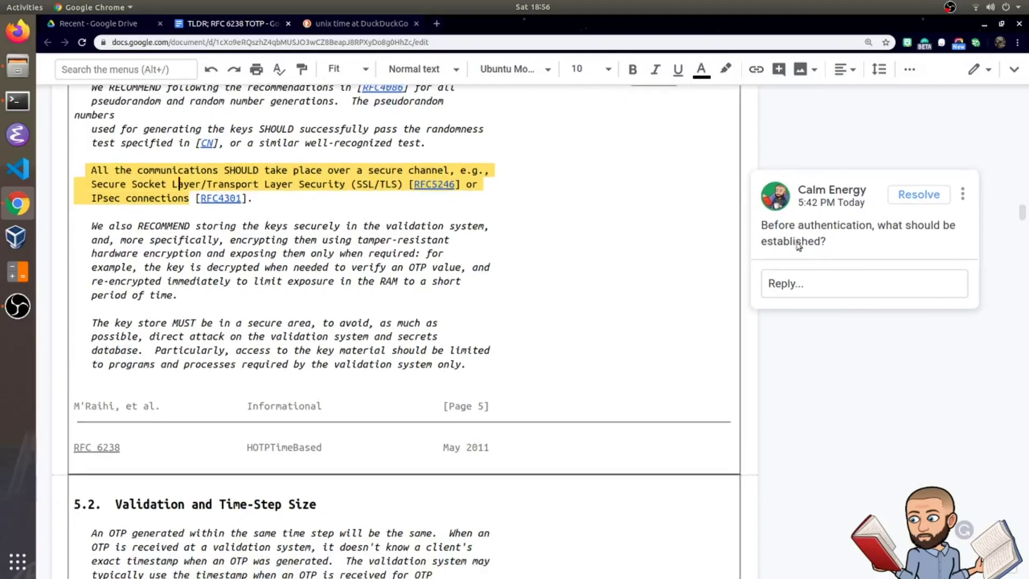
scroll(408, 261, down, 3)
View the pros and cons comment on time-step size, closing and reopening it
scroll(413, 257, down, 4)
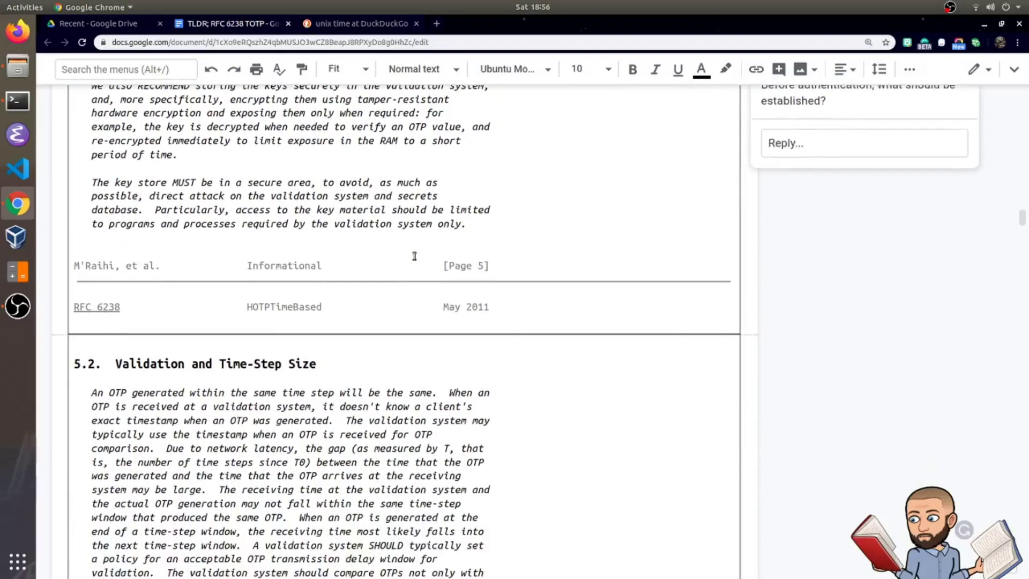
scroll(414, 256, down, 10)
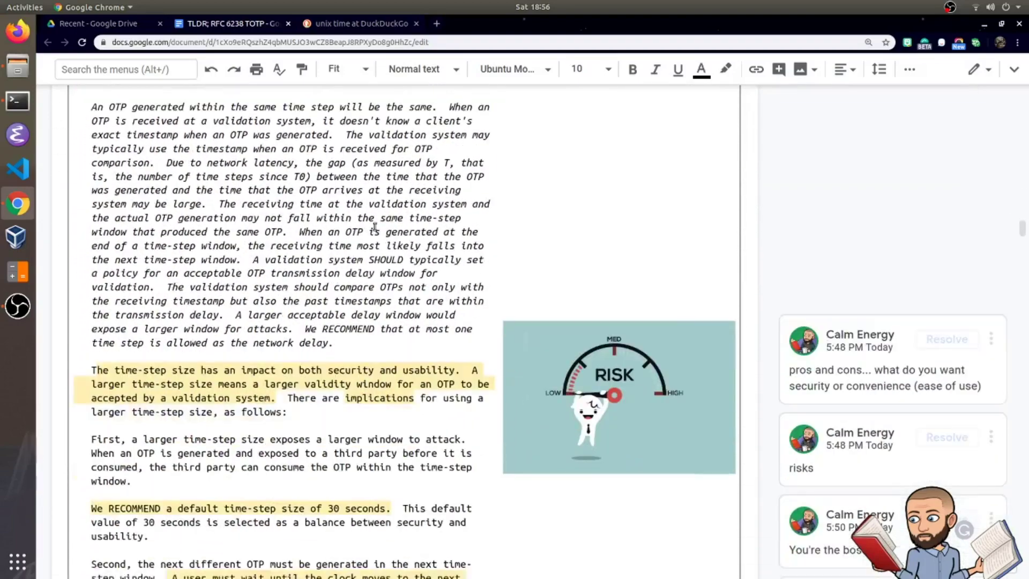
scroll(374, 226, down, 5)
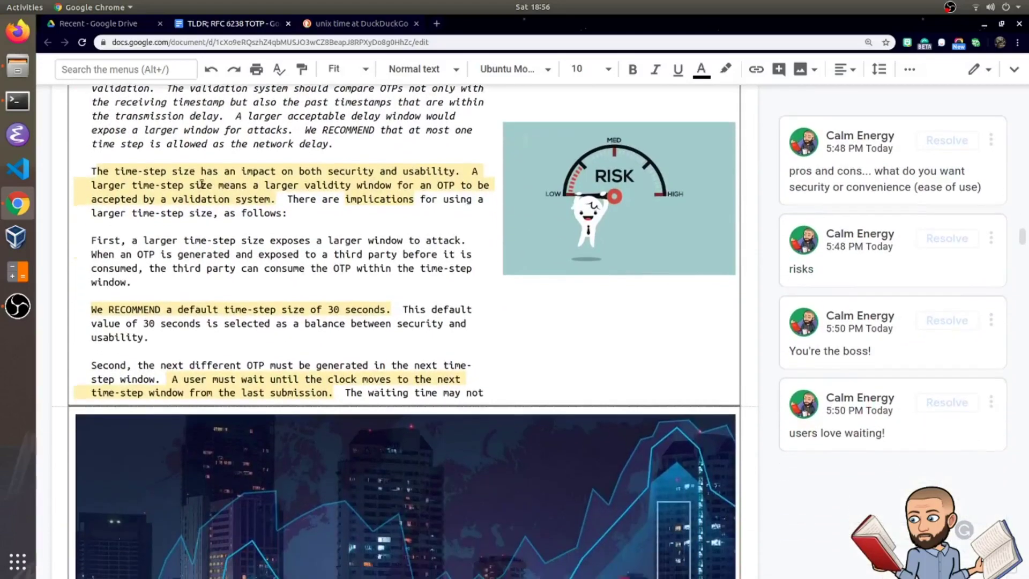
click(211, 192)
scroll(247, 197, down, 2)
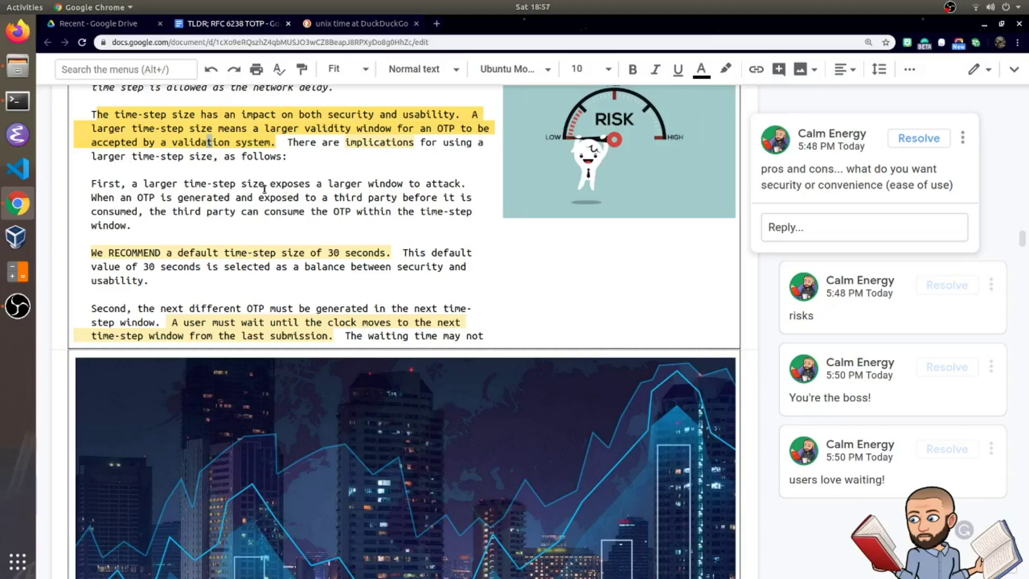
click(278, 143)
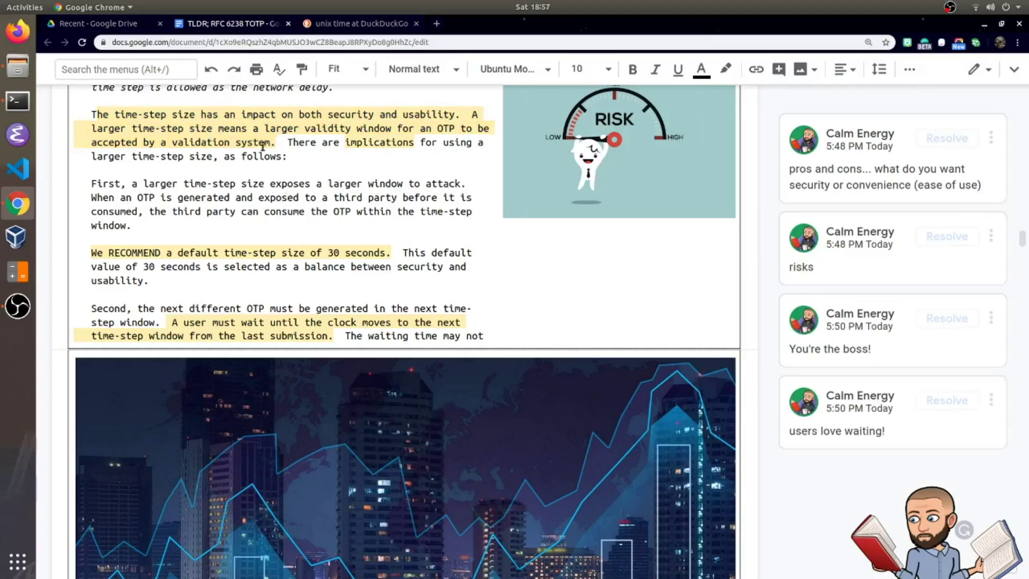
click(323, 114)
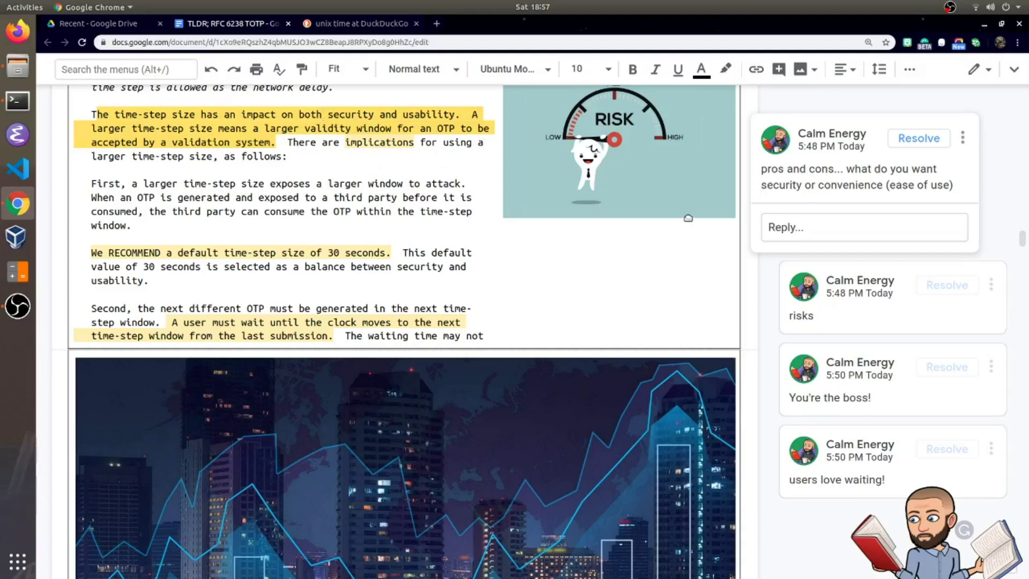
Check the risks comment and the 'You're the boss!' comment on the 30-second recommendation
click(413, 142)
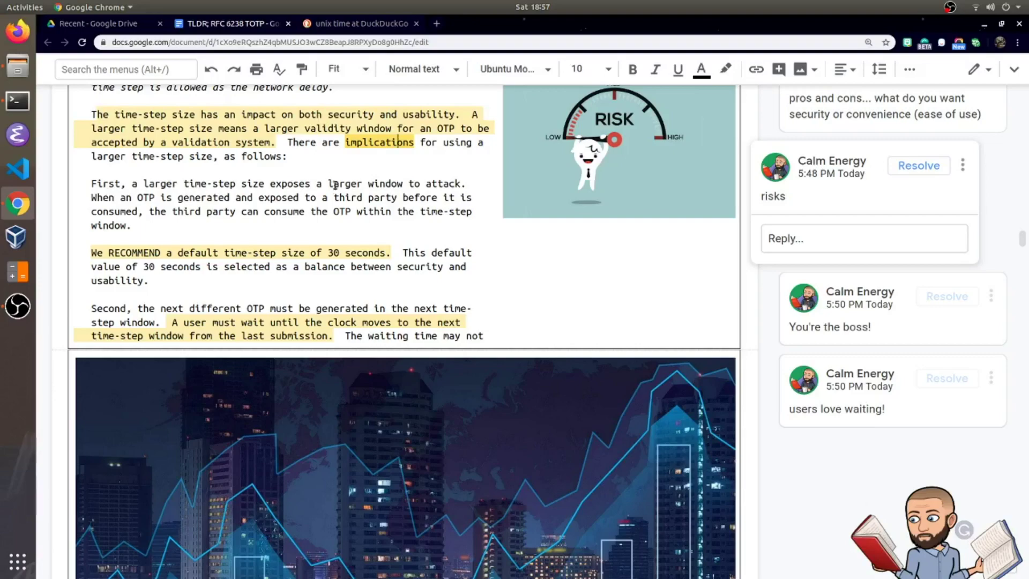
drag(335, 185, 251, 197)
scroll(252, 197, down, 3)
click(229, 163)
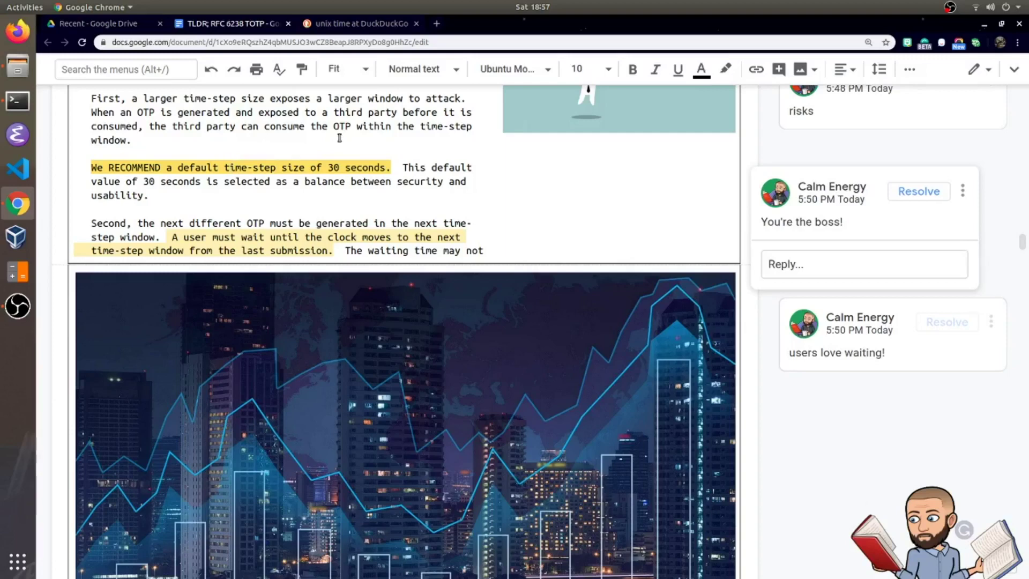
click(401, 167)
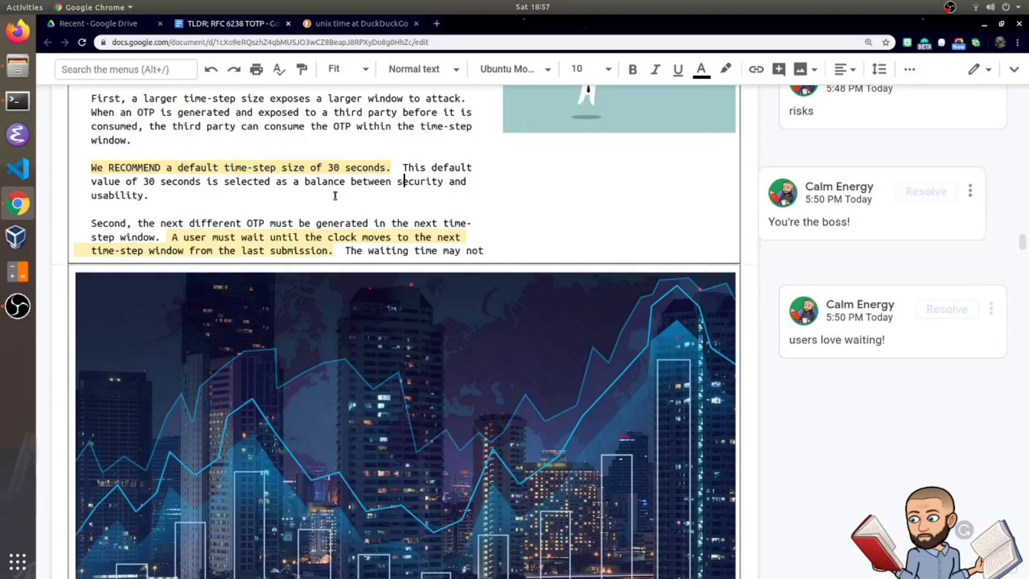
Activate the 'users love waiting!' comment, then read on to the 10-minute window warning
scroll(324, 185, down, 1)
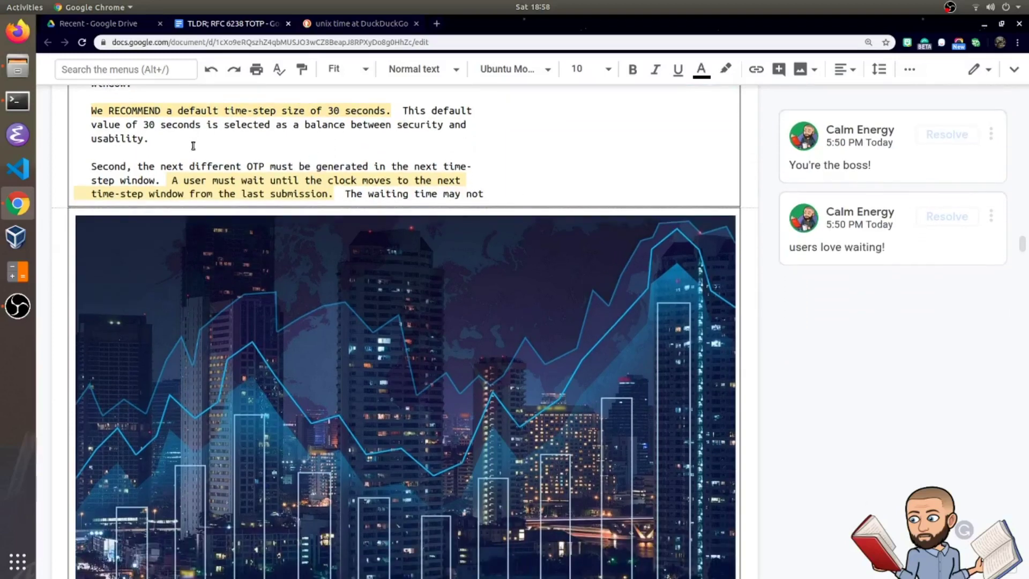
scroll(153, 155, down, 1)
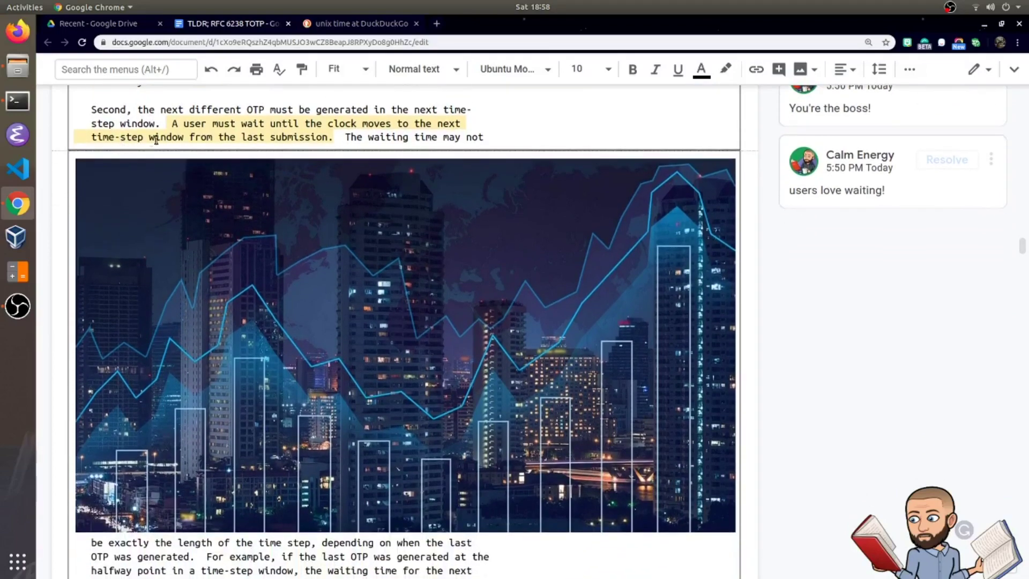
click(194, 131)
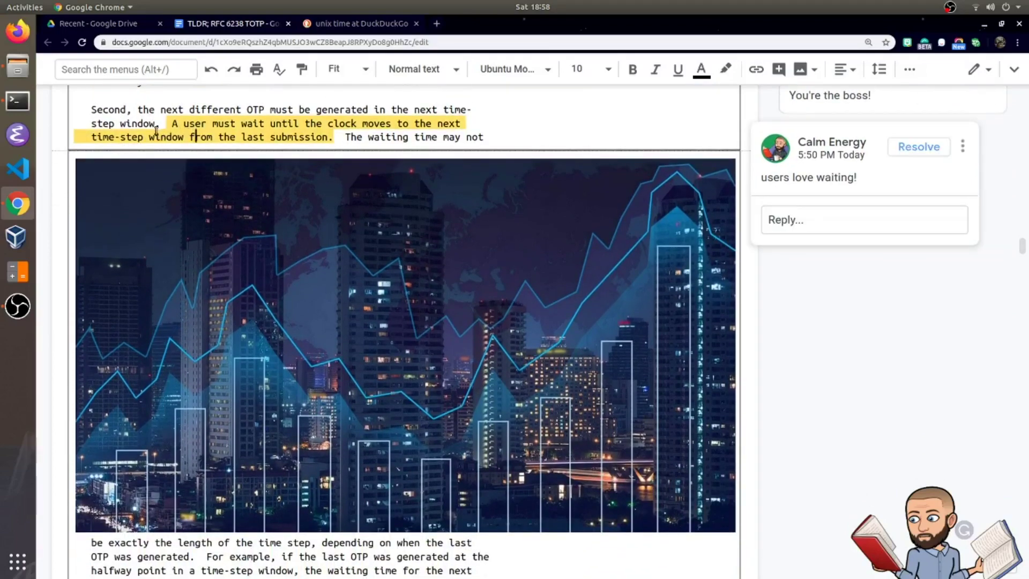
scroll(142, 130, down, 1)
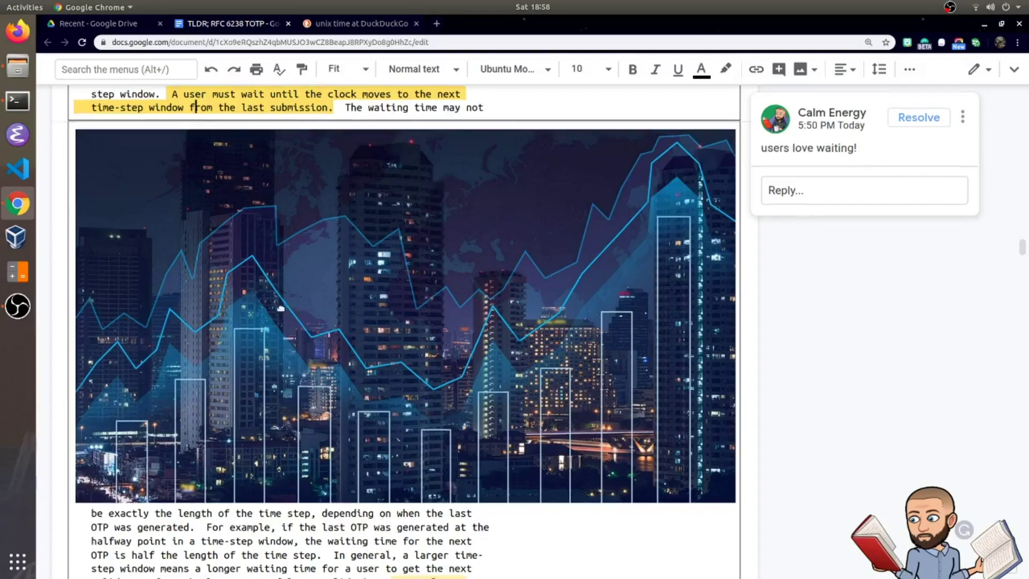
scroll(286, 312, down, 3)
Show the 'I would say not!' comment on the too-large window and 'makes sense' on the OTP note
scroll(325, 279, down, 5)
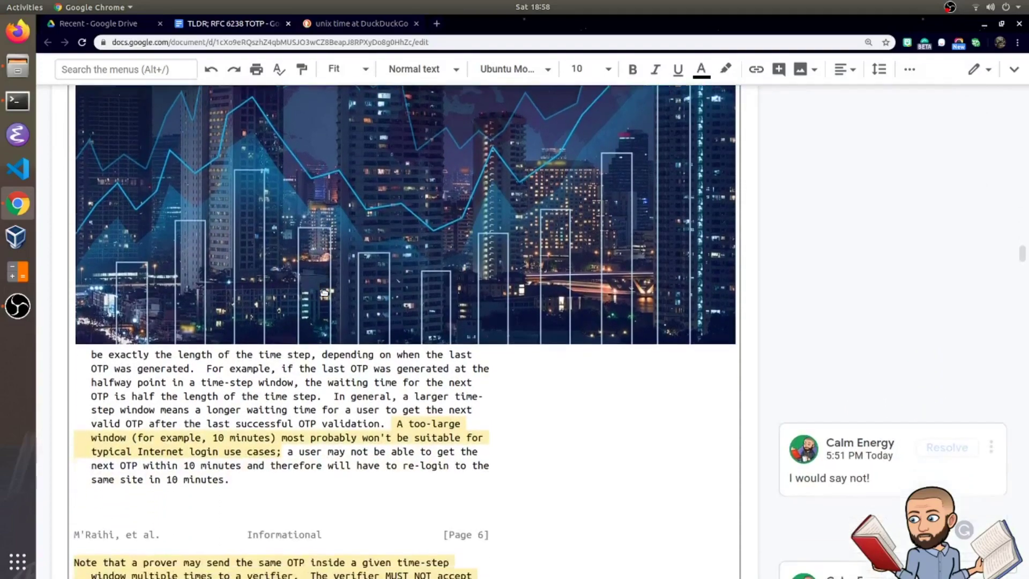
scroll(342, 296, down, 3)
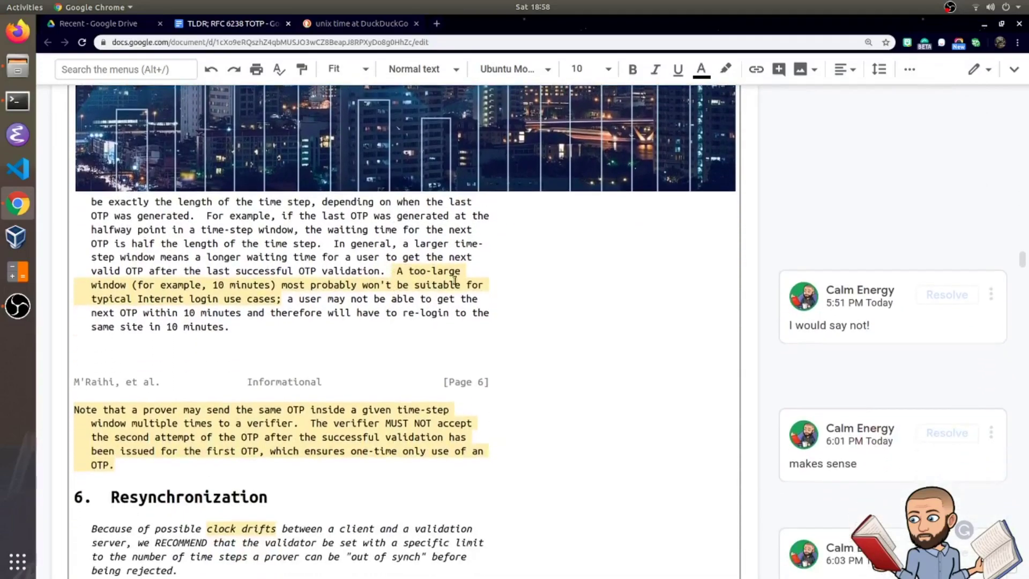
click(255, 282)
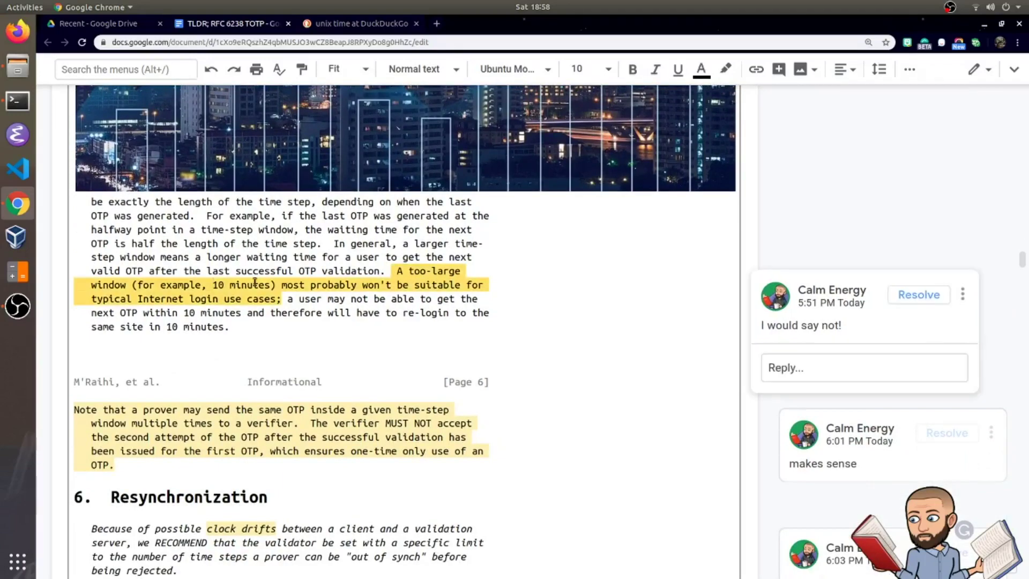
scroll(254, 282, down, 3)
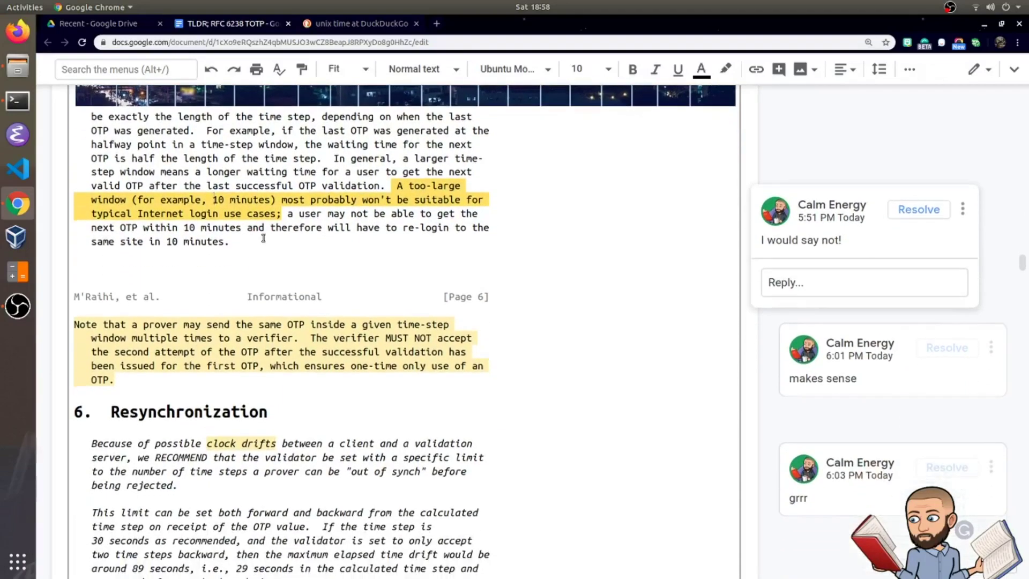
scroll(256, 242, down, 3)
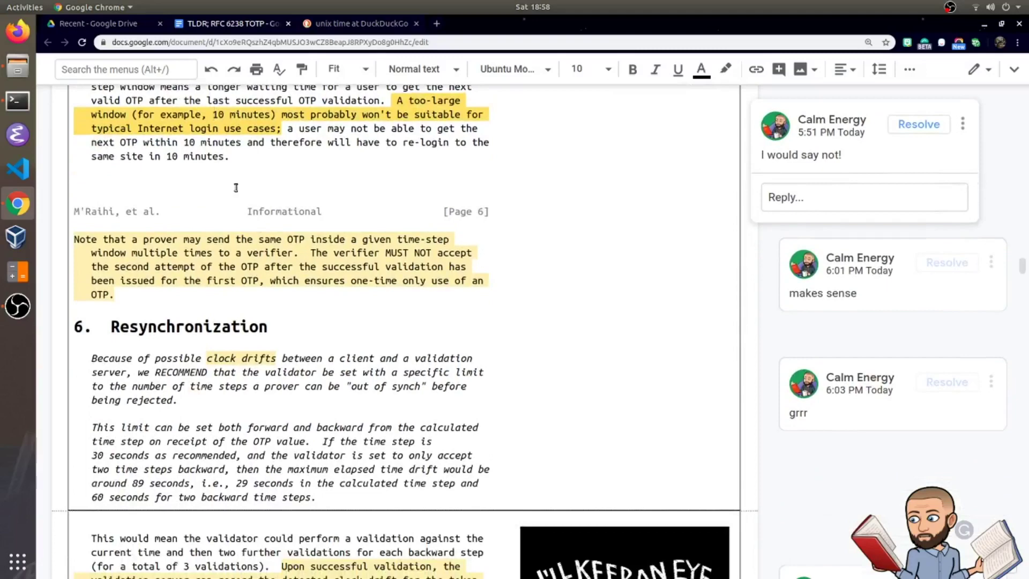
scroll(211, 162, down, 4)
scroll(188, 153, up, 4)
click(214, 266)
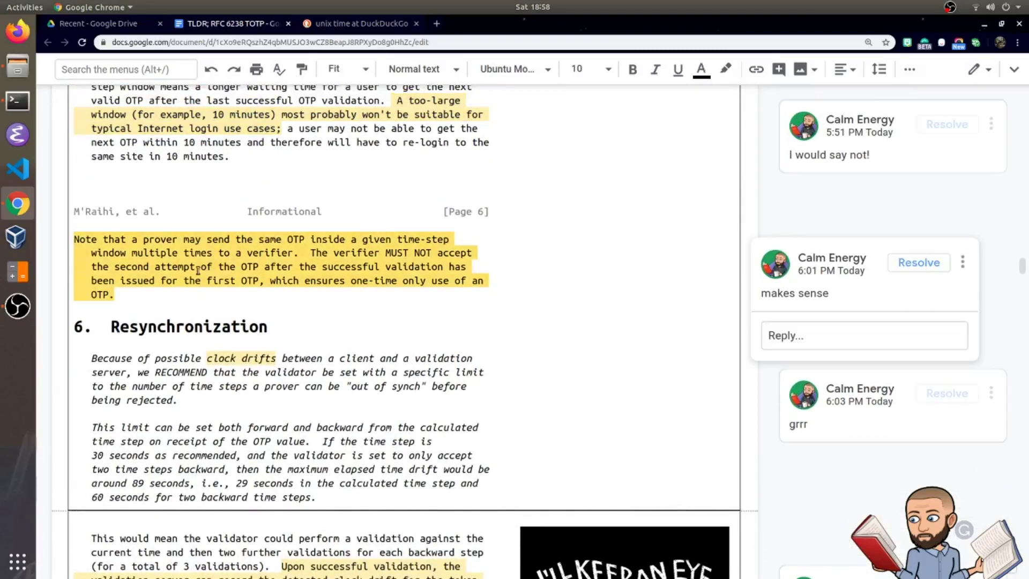
Read down to Section 6 Resynchronization and select the phrase 'successful validation'
scroll(196, 269, down, 2)
scroll(196, 269, down, 1)
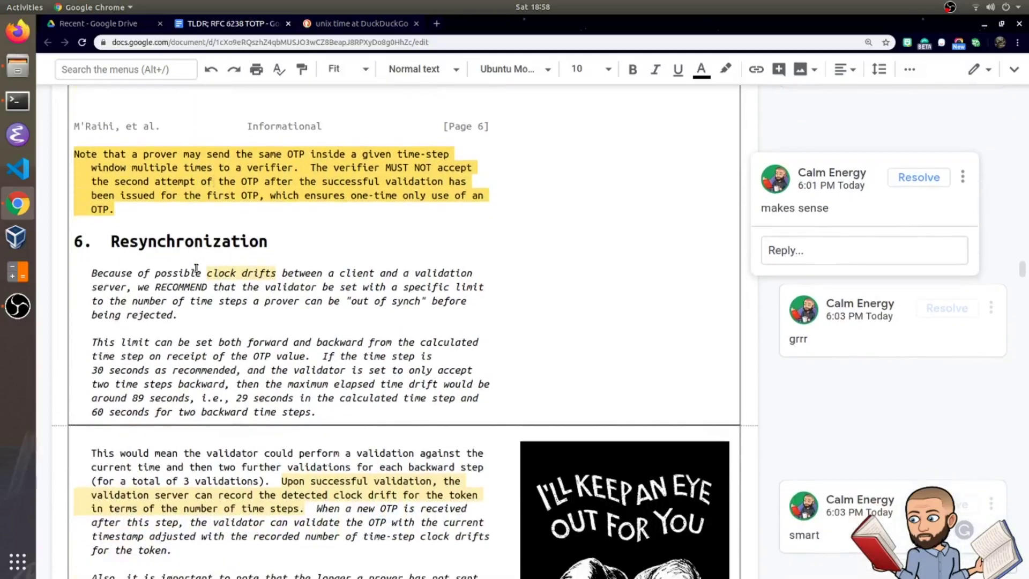
scroll(240, 217, down, 2)
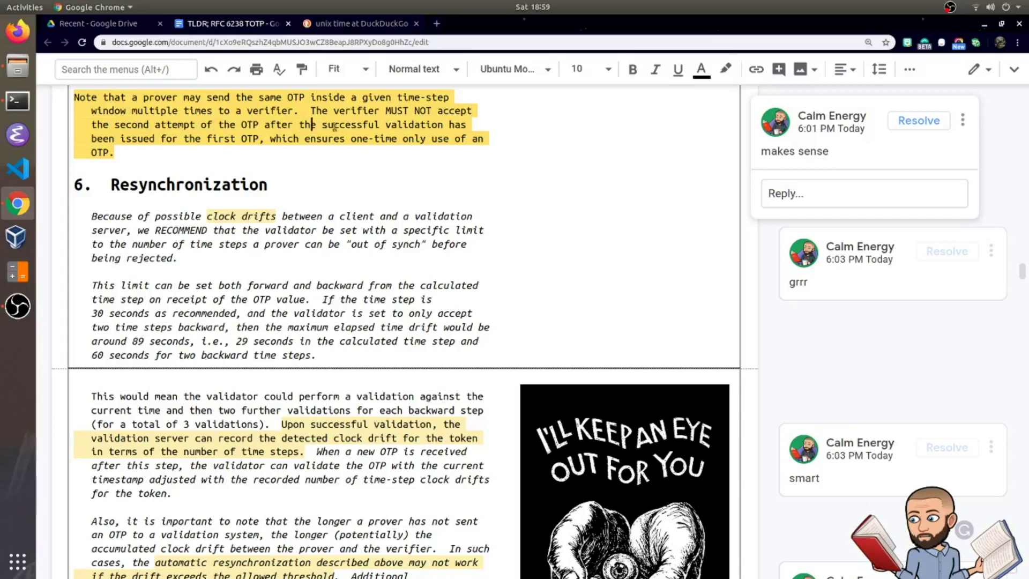
drag(311, 124, 445, 128)
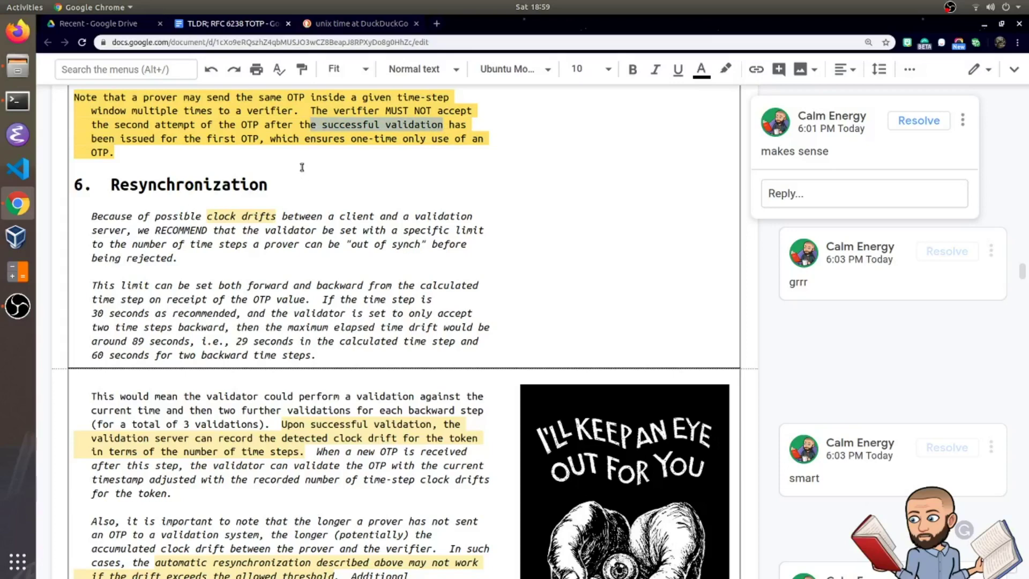
Clear the selection and view the comments on clock drifts and on detected clock drift
click(186, 268)
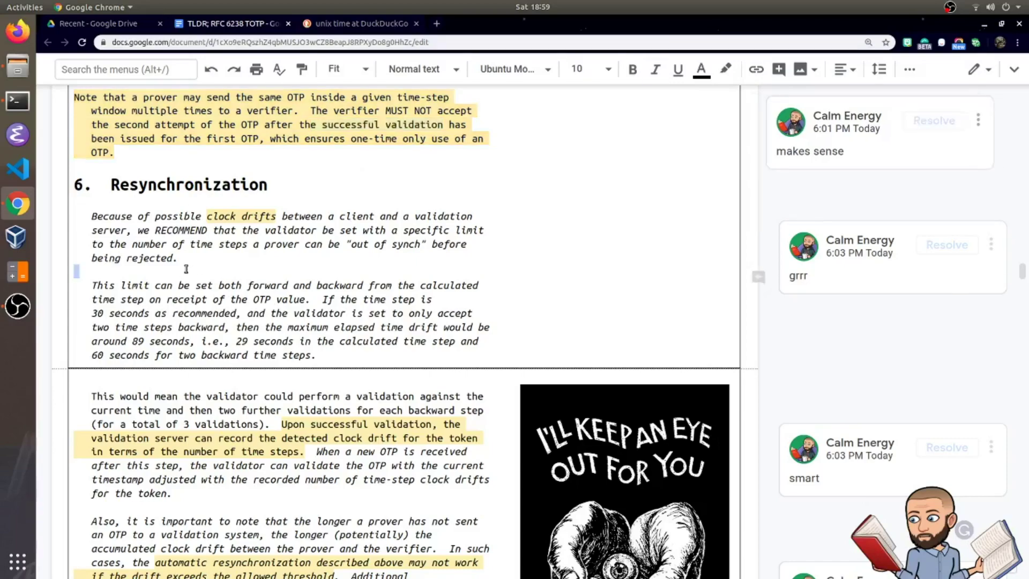
scroll(186, 269, down, 1)
scroll(173, 231, down, 1)
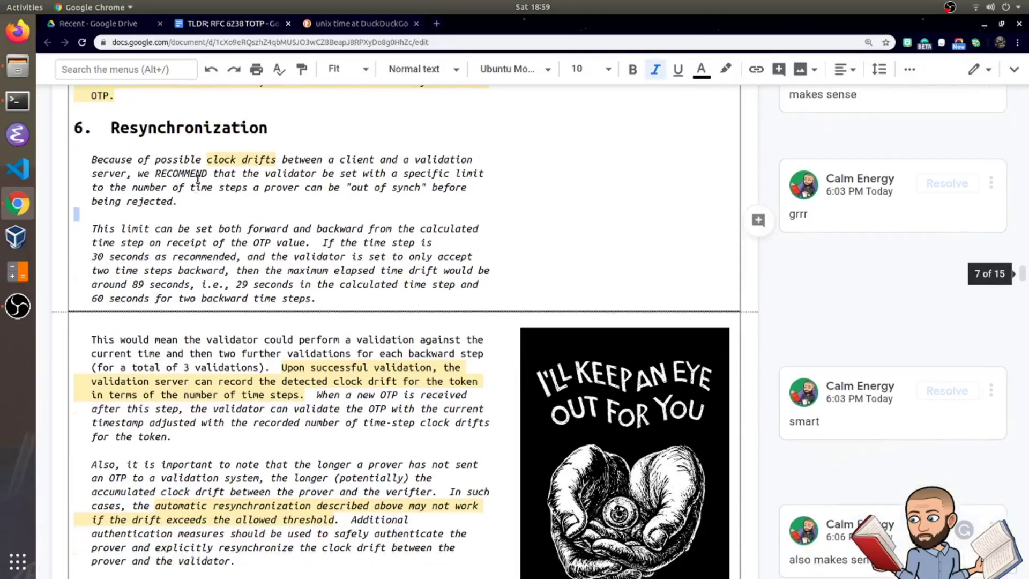
scroll(198, 179, down, 1)
click(226, 135)
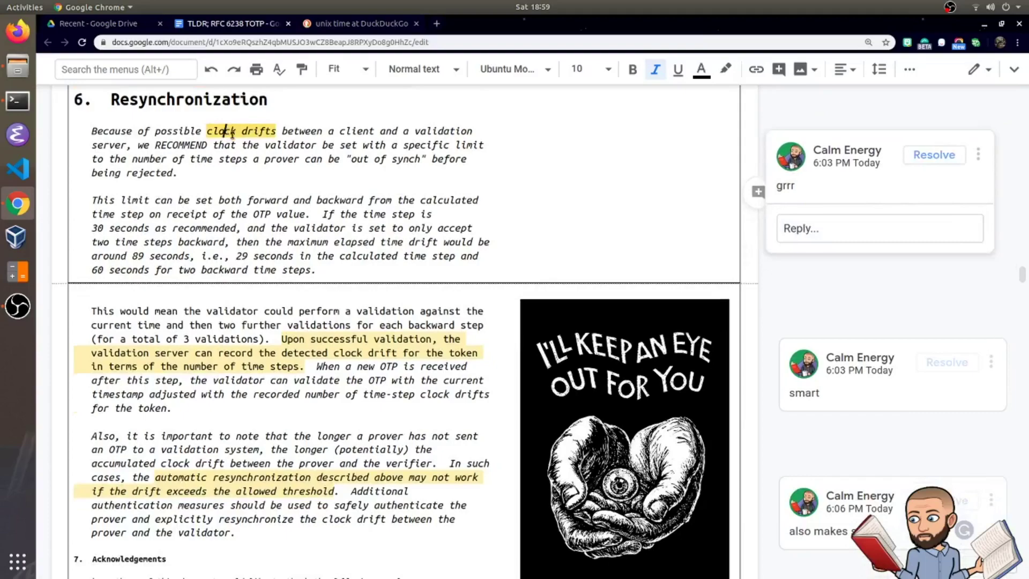
click(297, 349)
View the comment on the drift threshold sentence, dismiss it, and read on to Section 8 References
scroll(297, 295, down, 3)
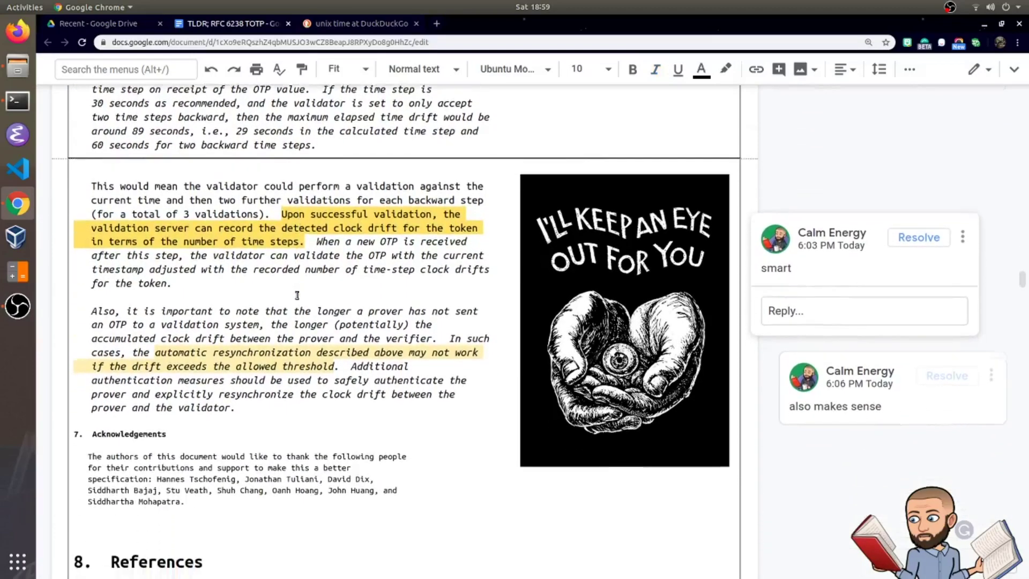
scroll(269, 292, down, 1)
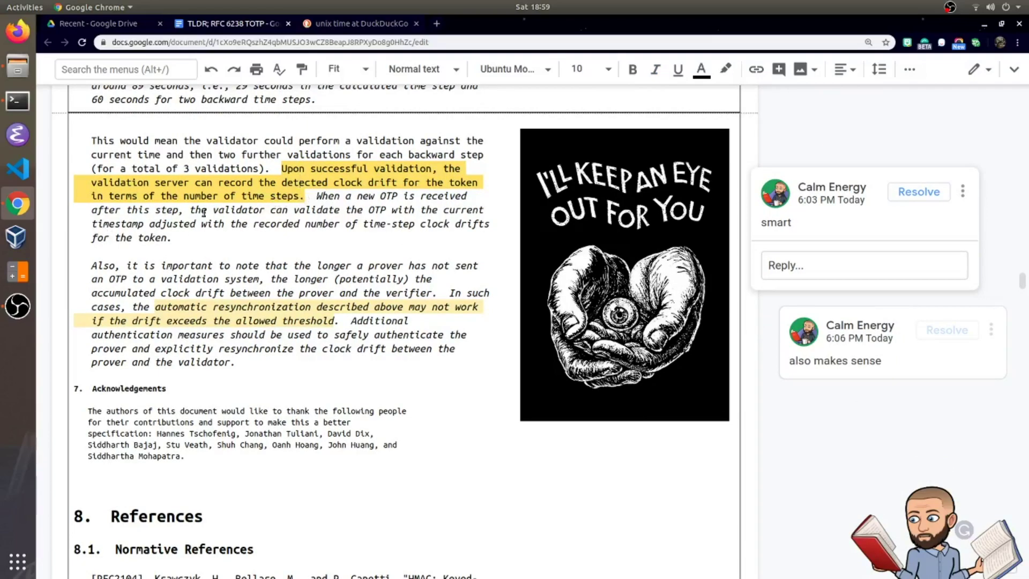
scroll(204, 212, down, 1)
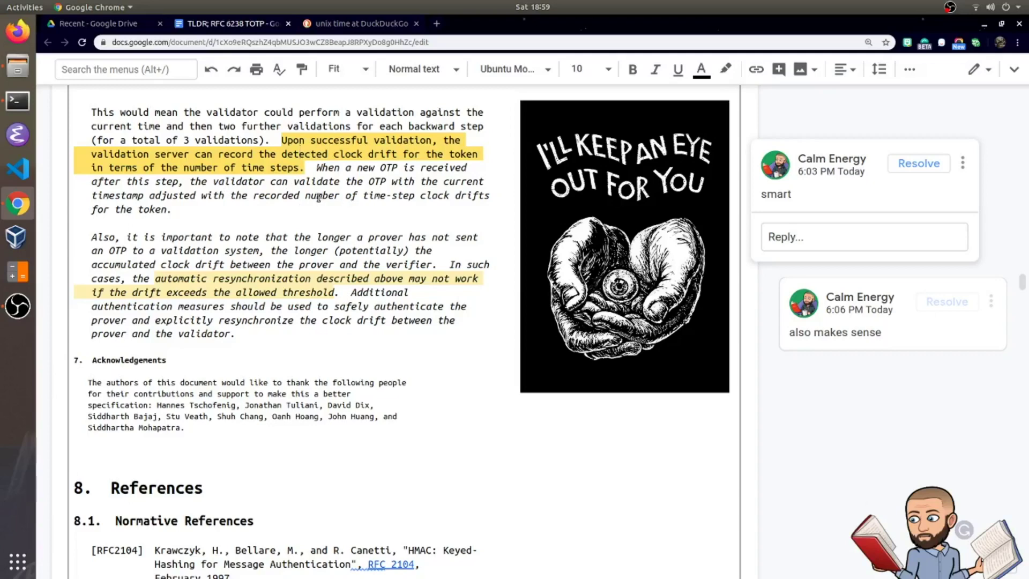
scroll(313, 234, down, 4)
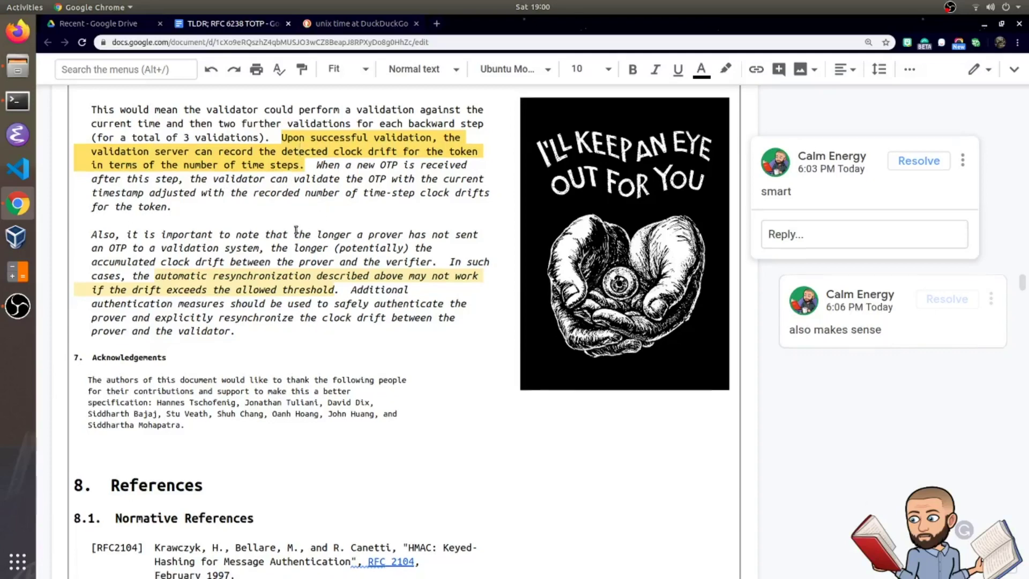
click(255, 179)
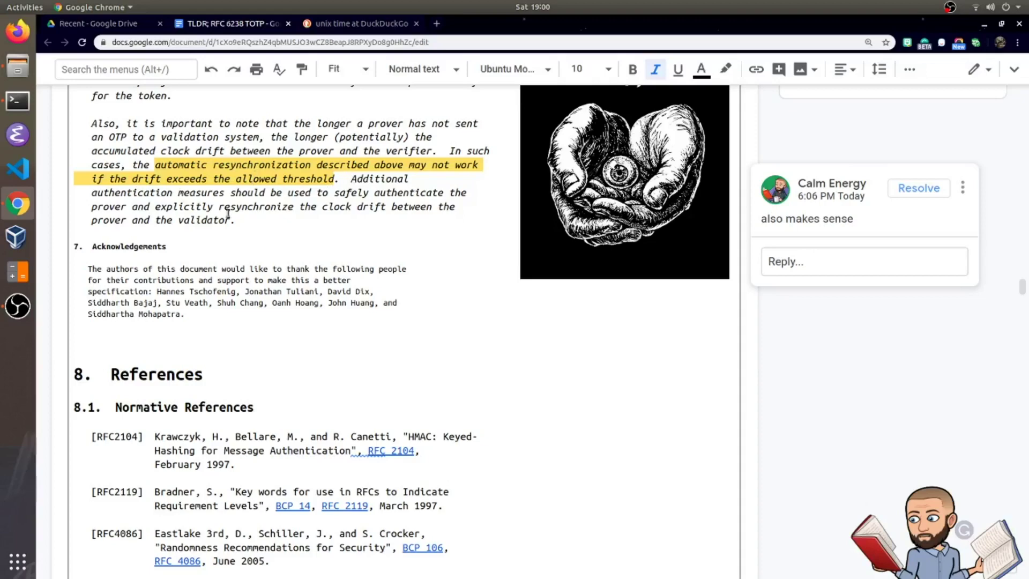
click(371, 232)
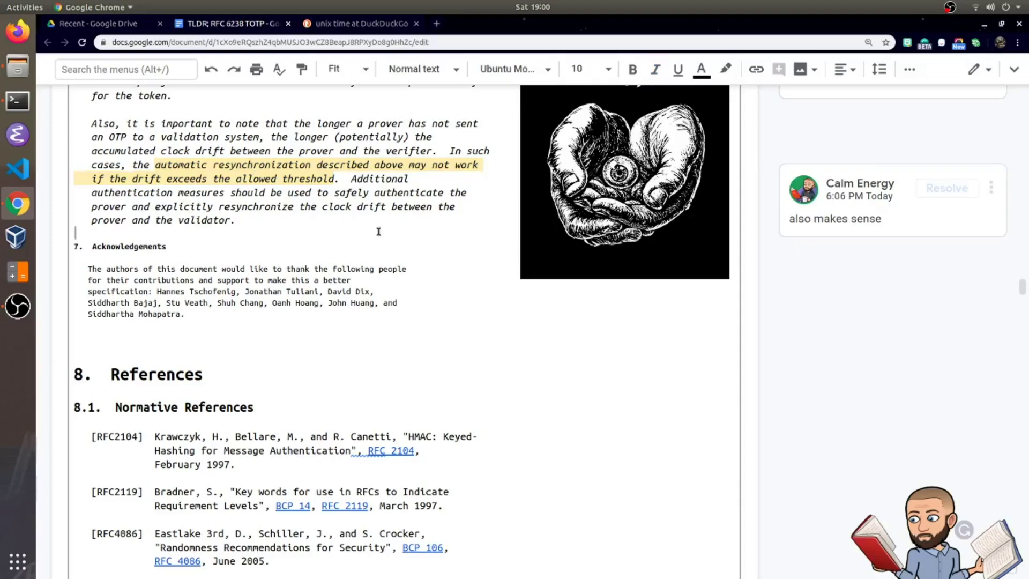
scroll(375, 231, down, 4)
Read through References 8.1 and 8.2, selecting the [UT] Unix time entry, into Appendix A
scroll(390, 234, down, 4)
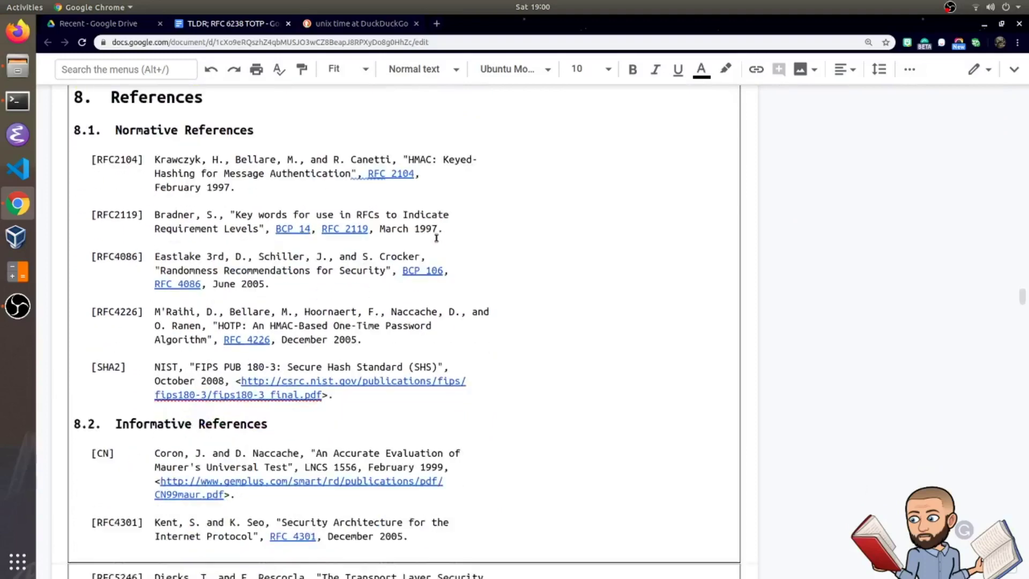
scroll(559, 301, down, 6)
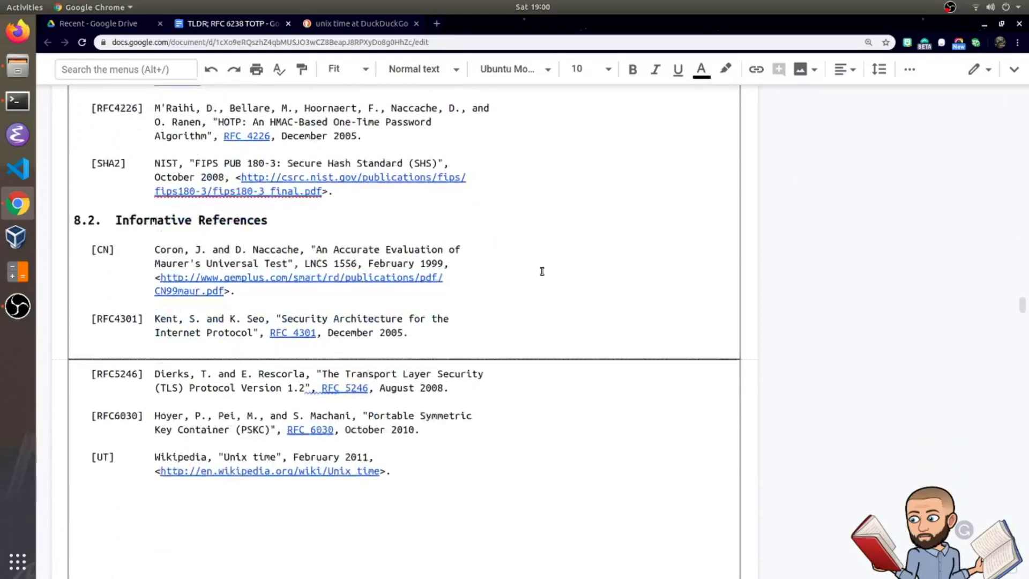
scroll(535, 288, down, 2)
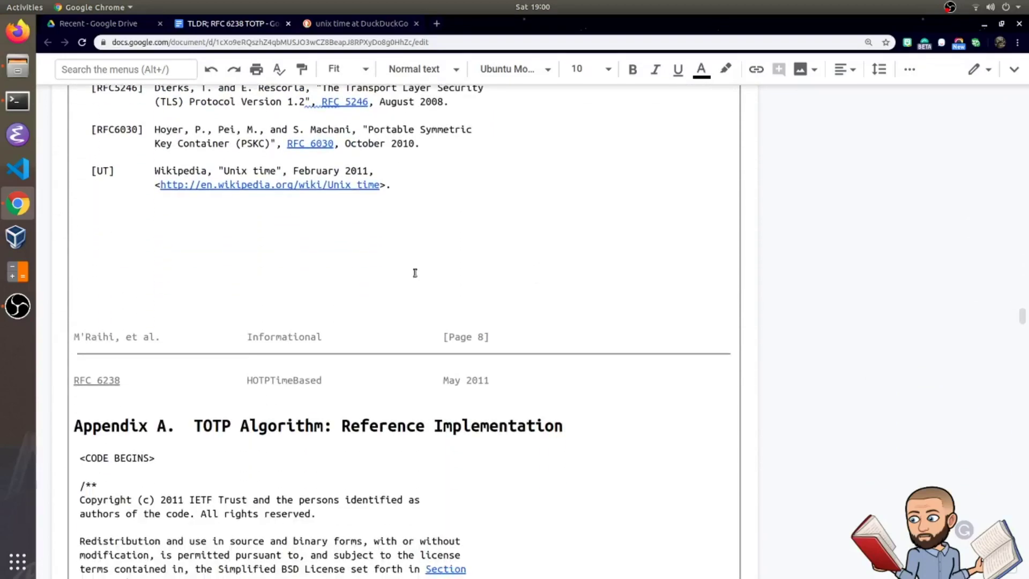
drag(152, 170, 546, 210)
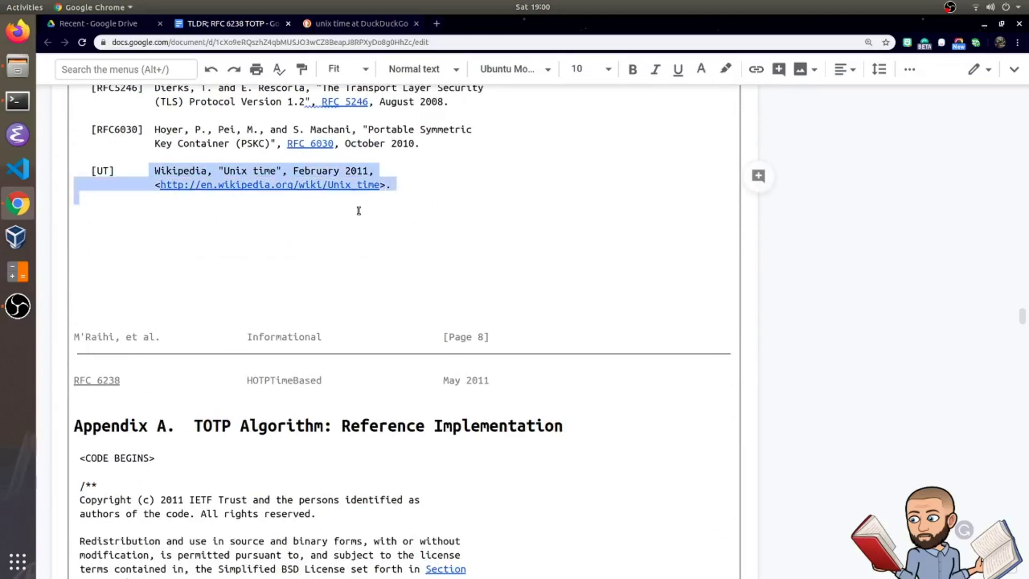
scroll(358, 210, down, 5)
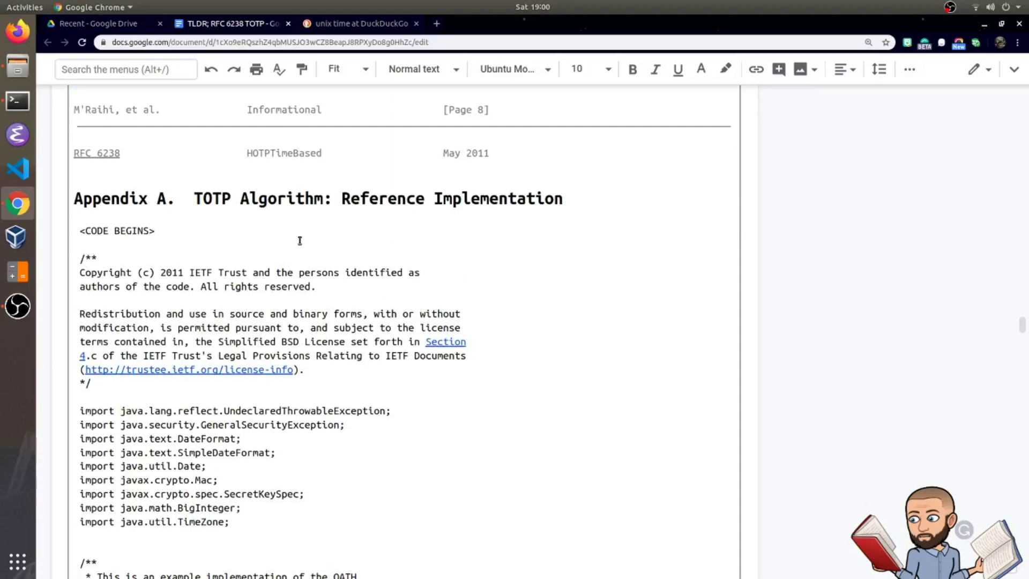
Read the Appendix A code, selecting the java import lines, down to hexStr2Bytes and the Houston map
scroll(299, 240, down, 1)
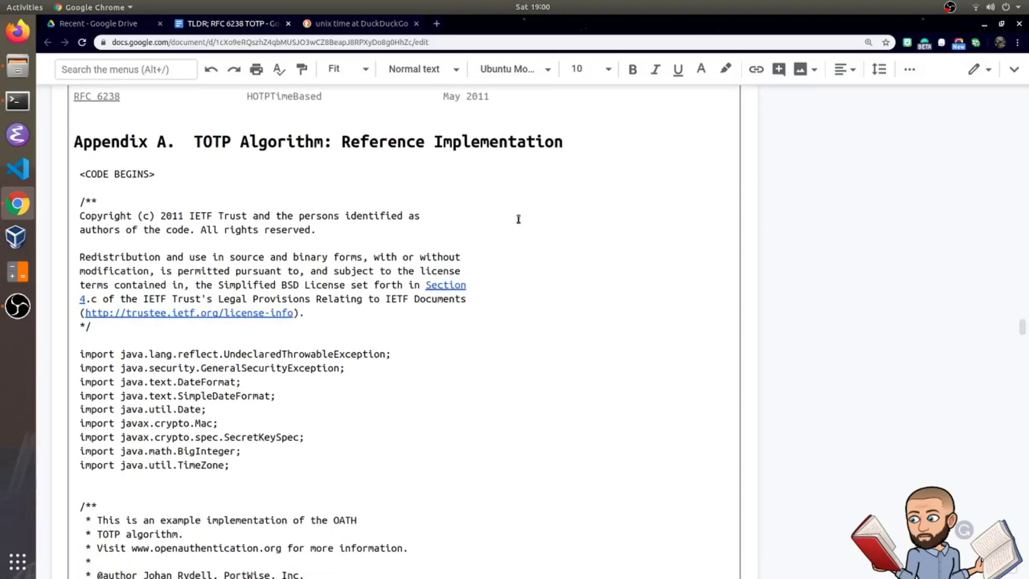
scroll(217, 189, down, 1)
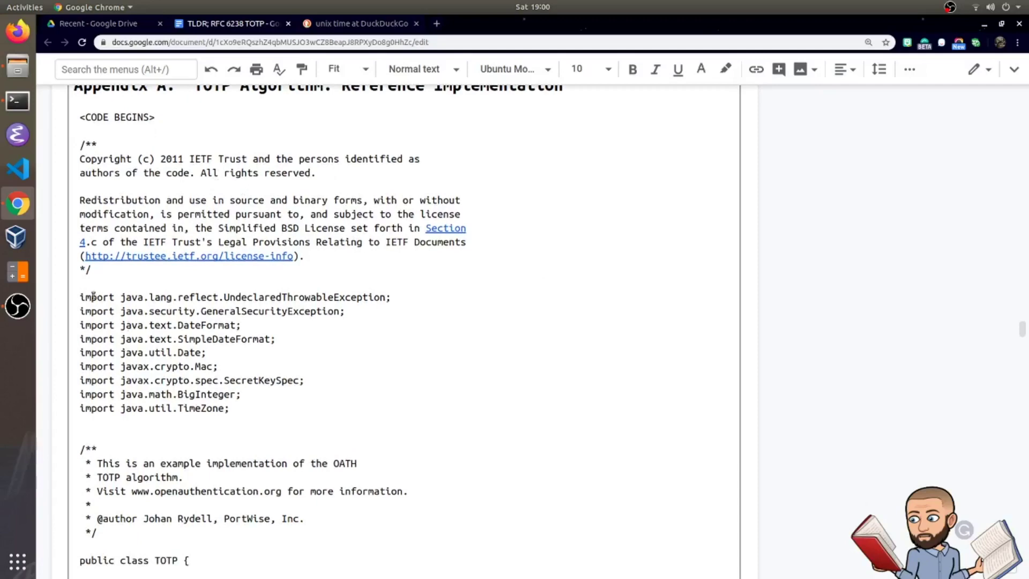
drag(93, 297, 287, 409)
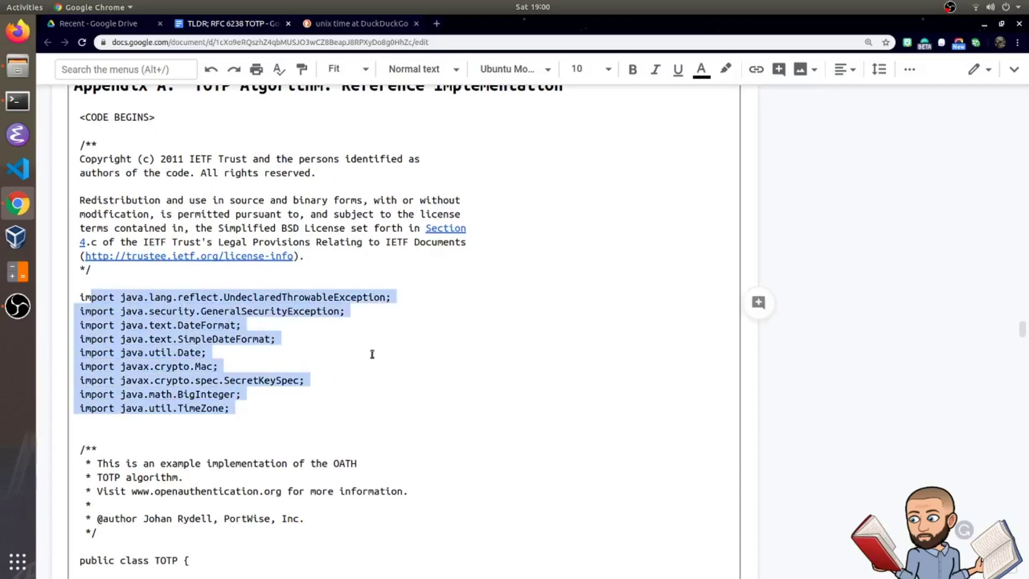
scroll(371, 354, down, 1)
scroll(405, 279, down, 2)
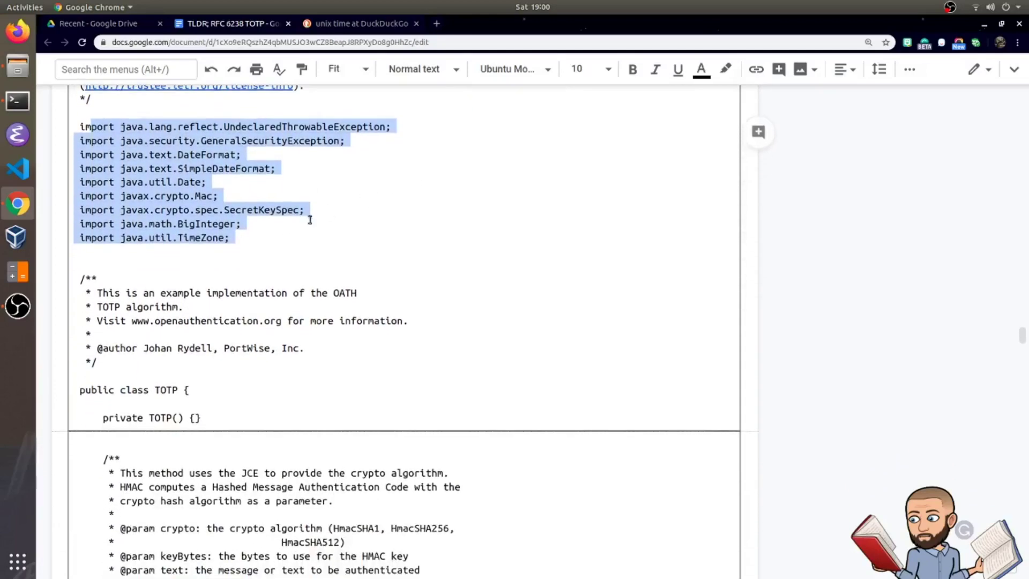
scroll(320, 209, down, 1)
scroll(320, 209, down, 3)
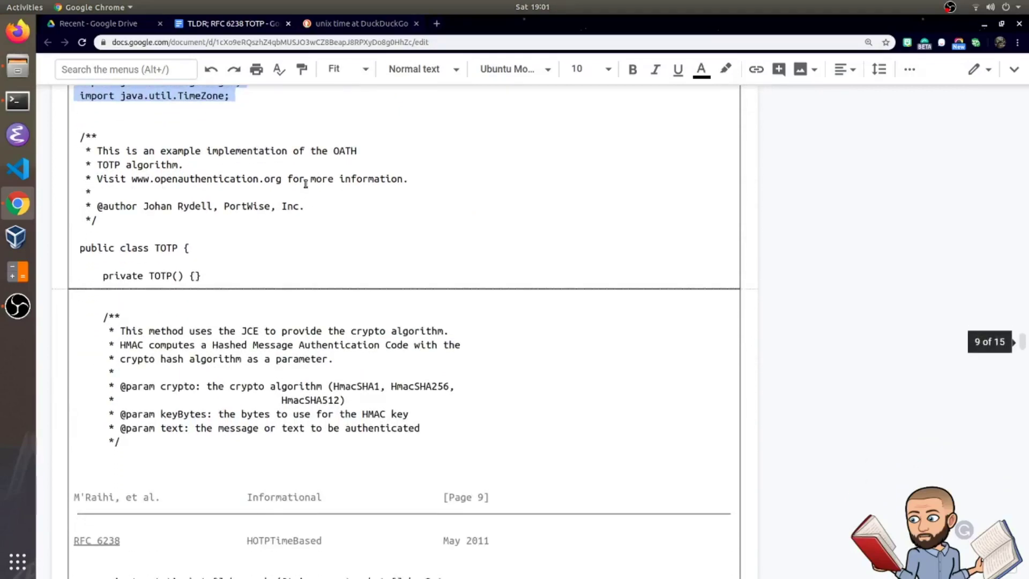
scroll(306, 183, down, 5)
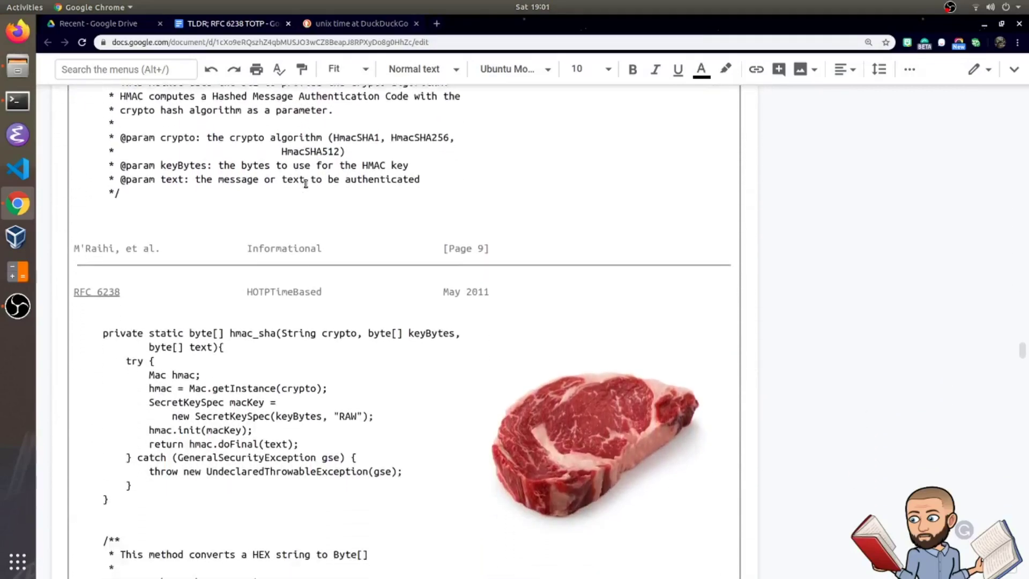
scroll(302, 180, down, 1)
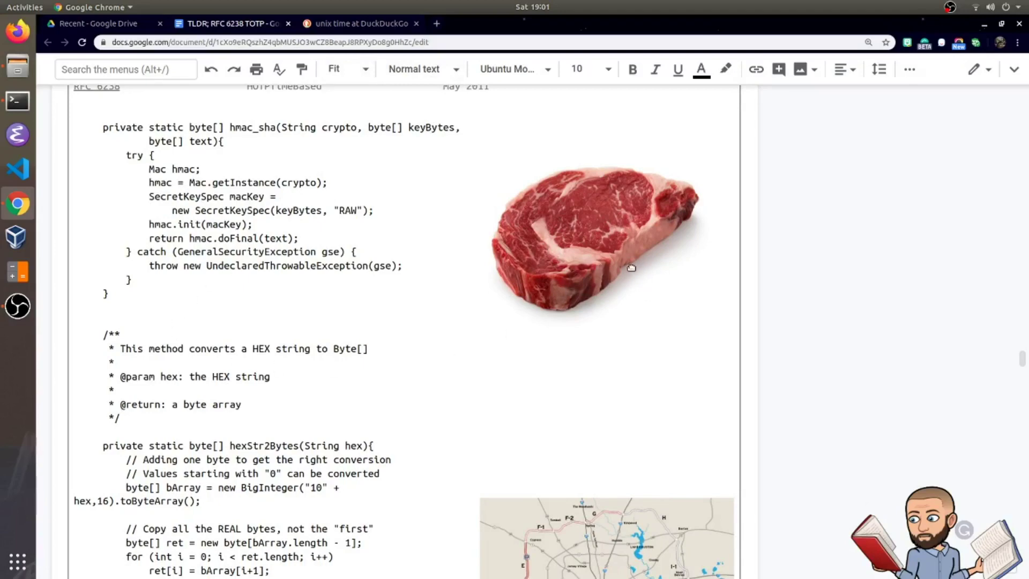
scroll(631, 267, down, 4)
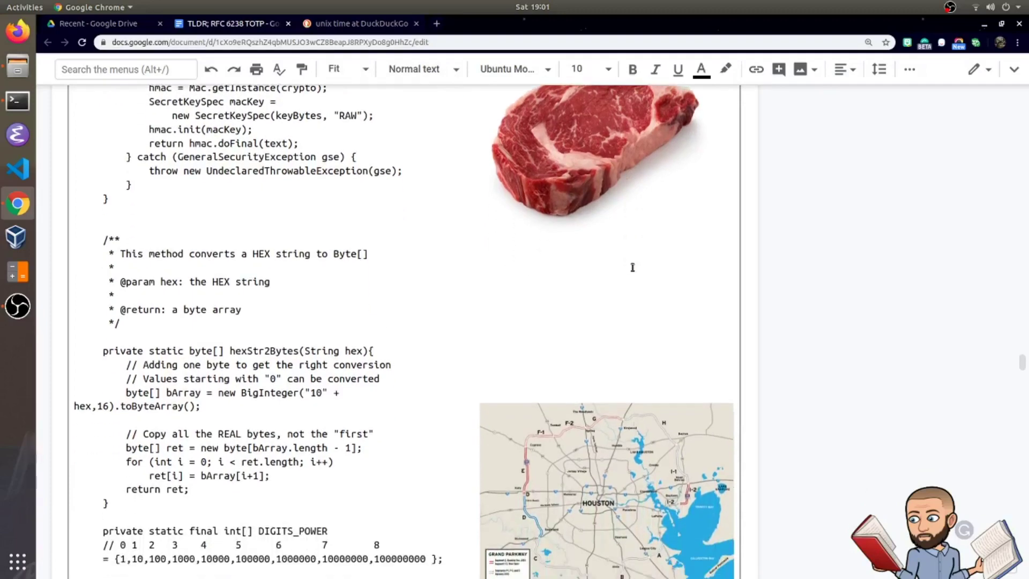
scroll(632, 267, down, 6)
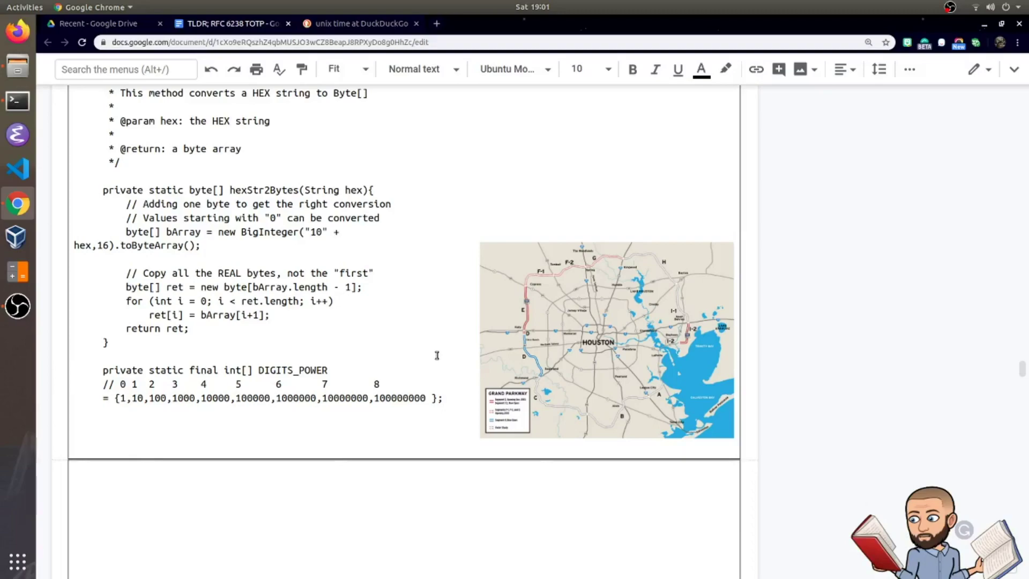
Read into the generateTOTP methods, selecting the generateTOTP256 comment block
scroll(436, 355, down, 10)
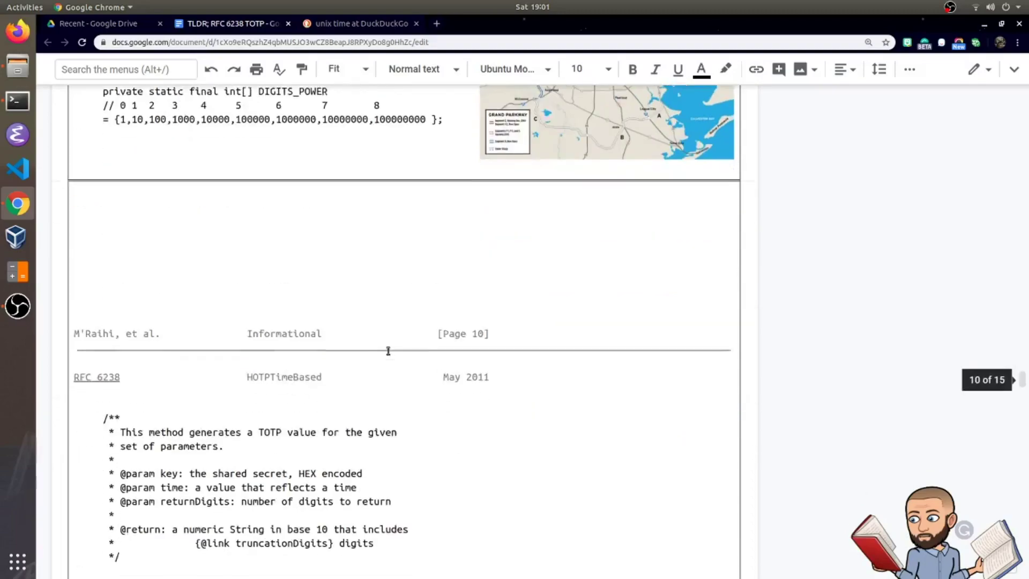
scroll(385, 351, down, 5)
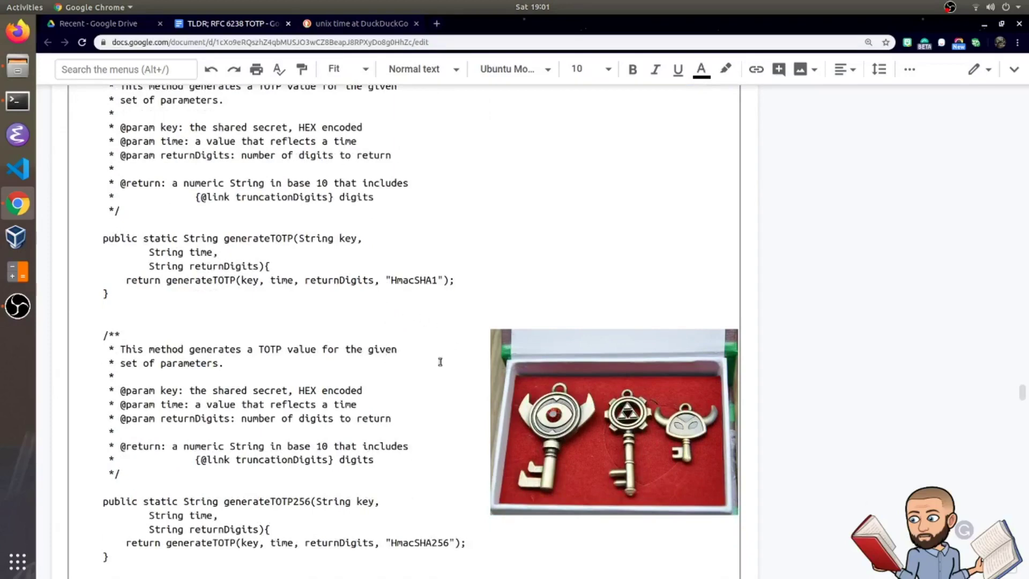
drag(127, 476, 99, 331)
scroll(302, 445, down, 5)
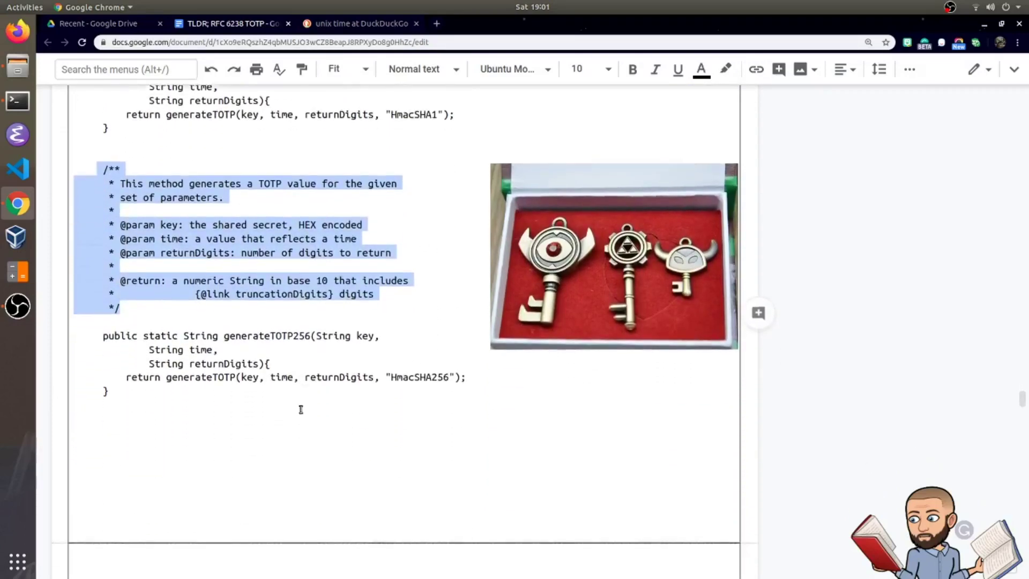
scroll(295, 375, down, 9)
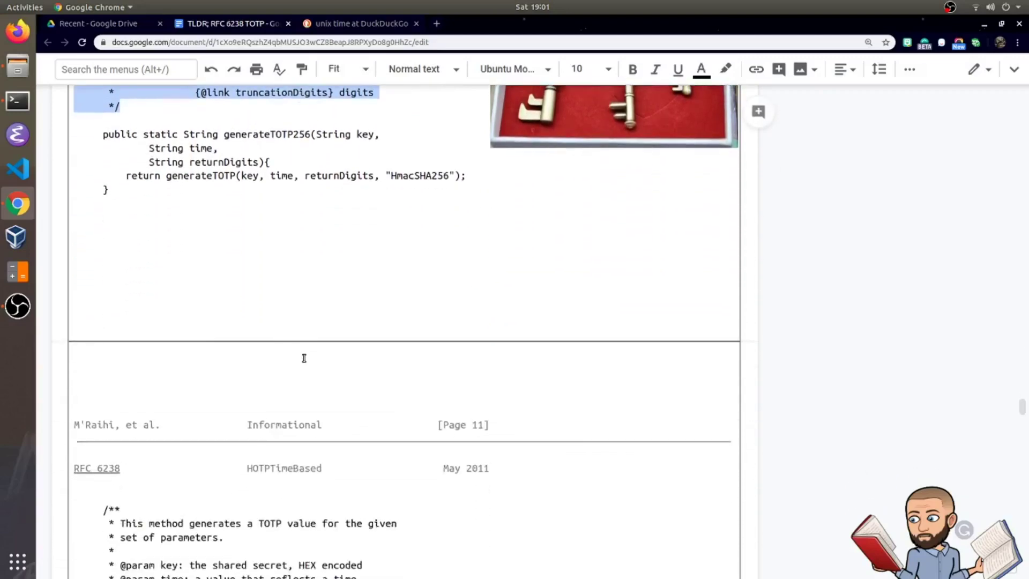
scroll(306, 370, down, 4)
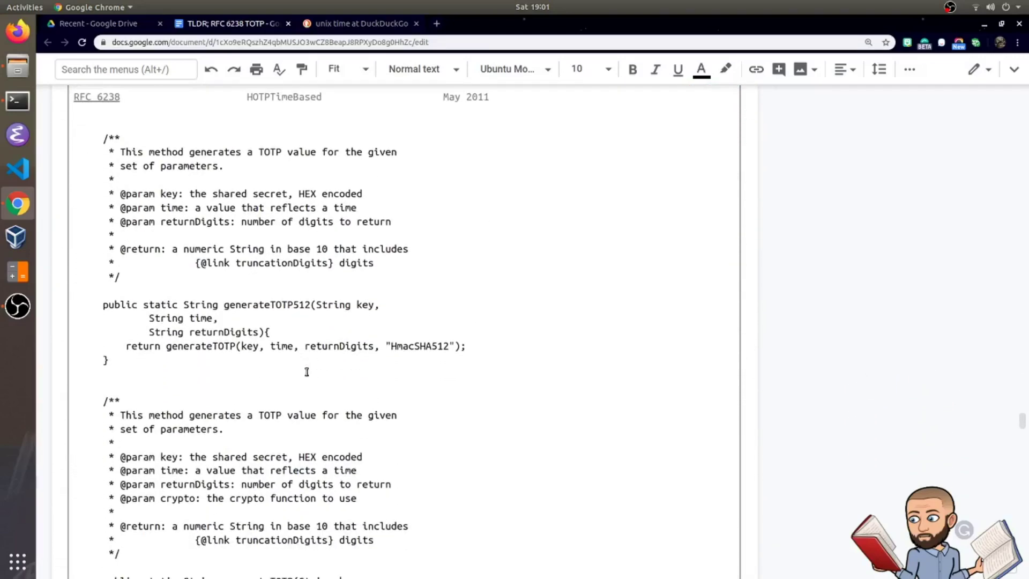
Select the generateTOTP512 comment block and read past main() to the highlighted try block on page 13
drag(75, 288, 75, 134)
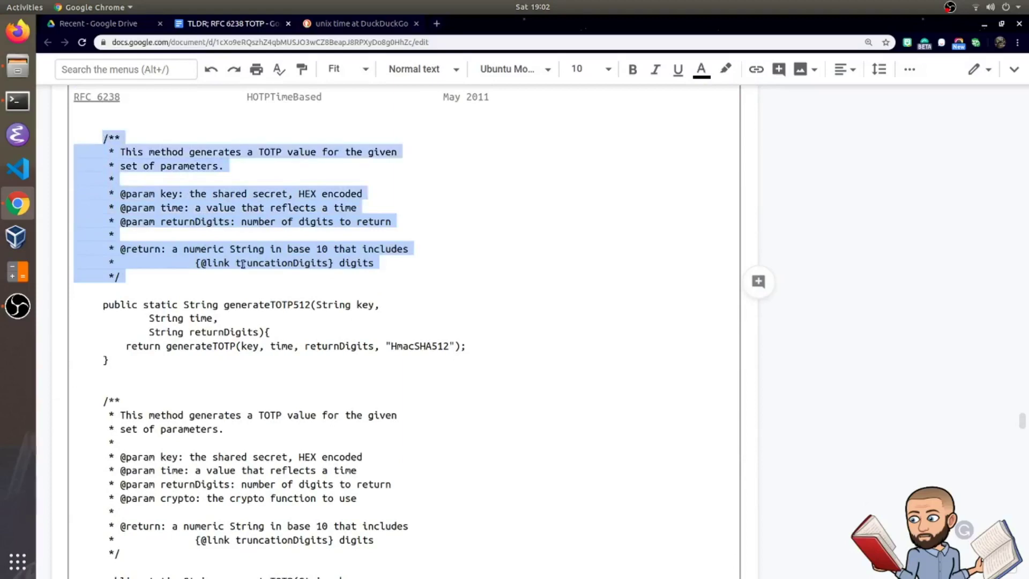
scroll(267, 239, down, 2)
scroll(413, 193, down, 3)
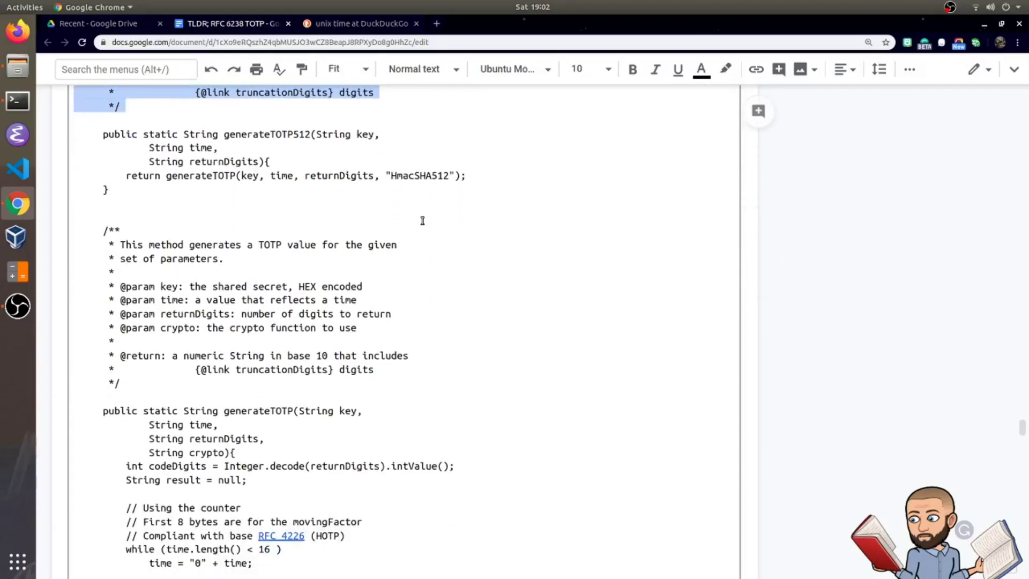
scroll(416, 230, down, 6)
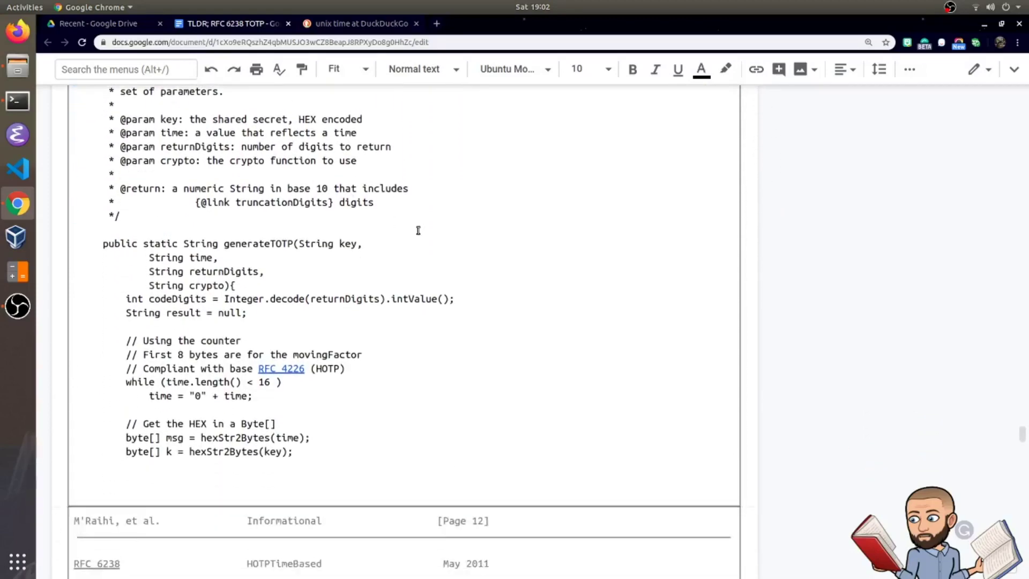
scroll(541, 231, down, 9)
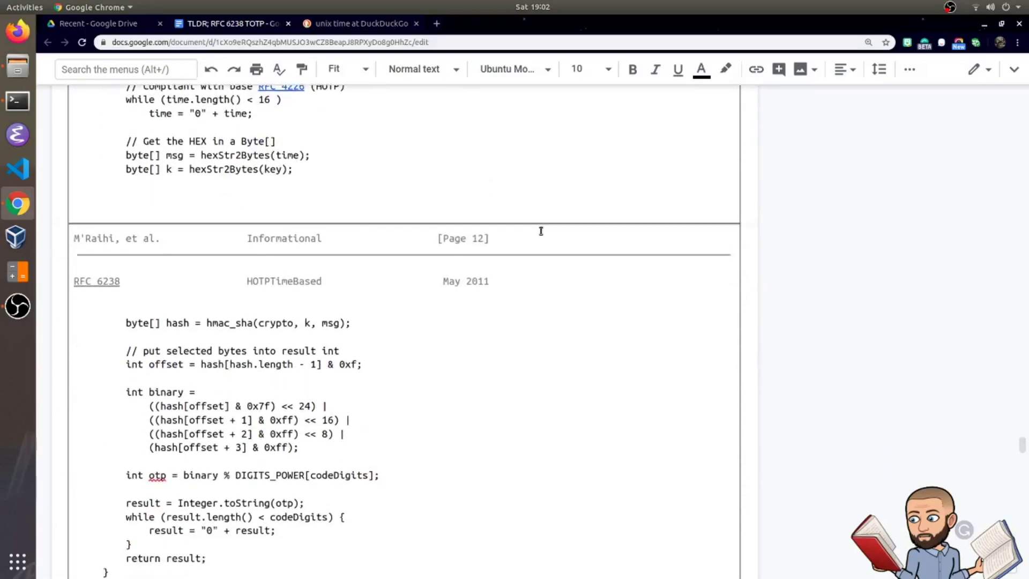
scroll(540, 247, down, 3)
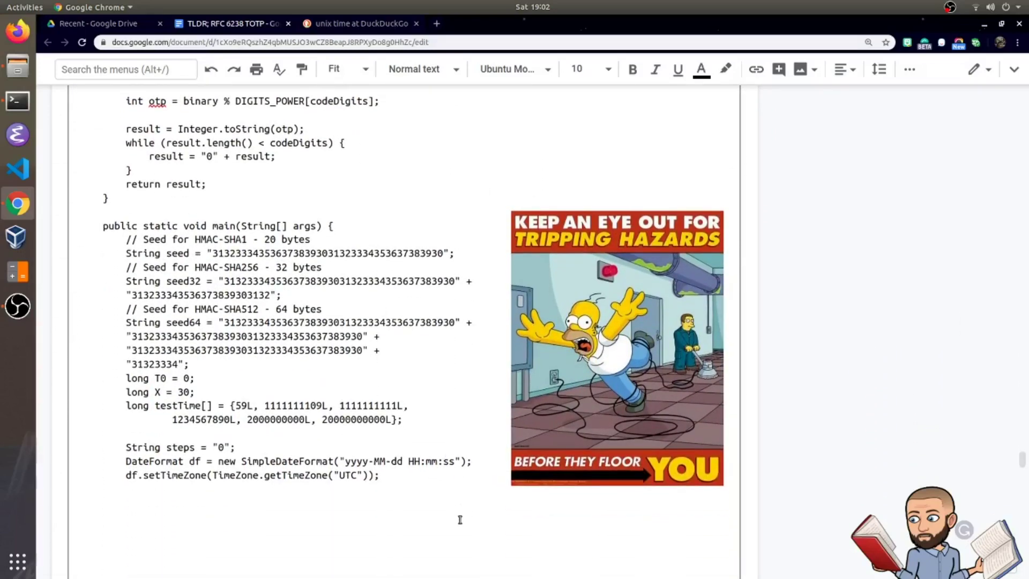
scroll(424, 506, down, 7)
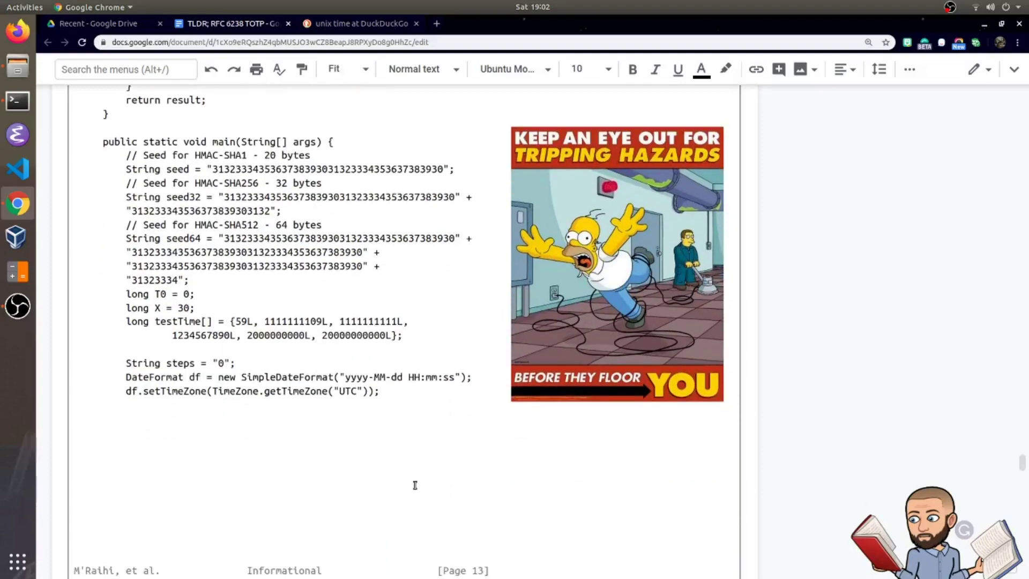
Show the 'would look better on the command line' comment on the highlighted output code
scroll(388, 450, down, 5)
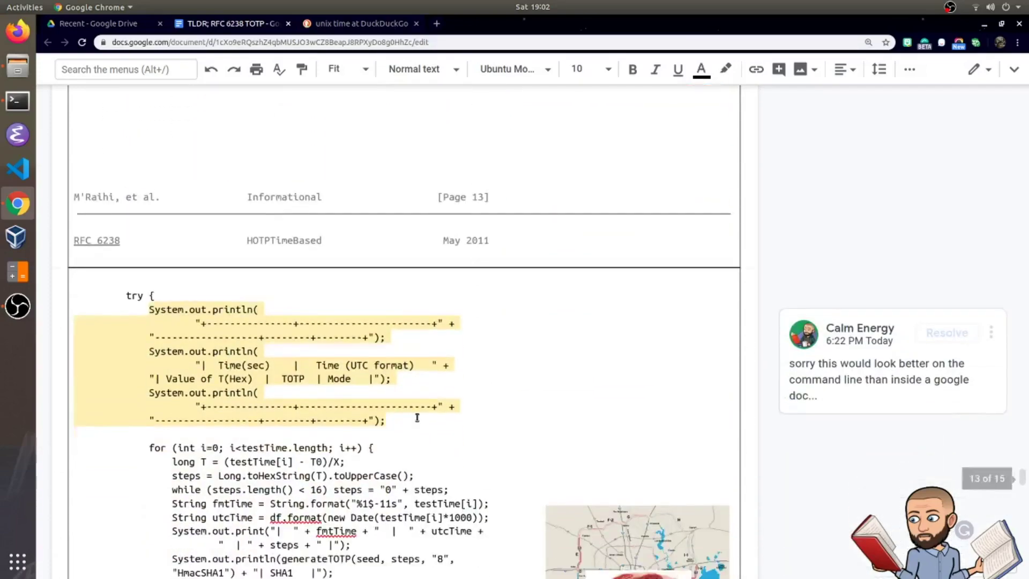
click(245, 317)
scroll(689, 342, down, 2)
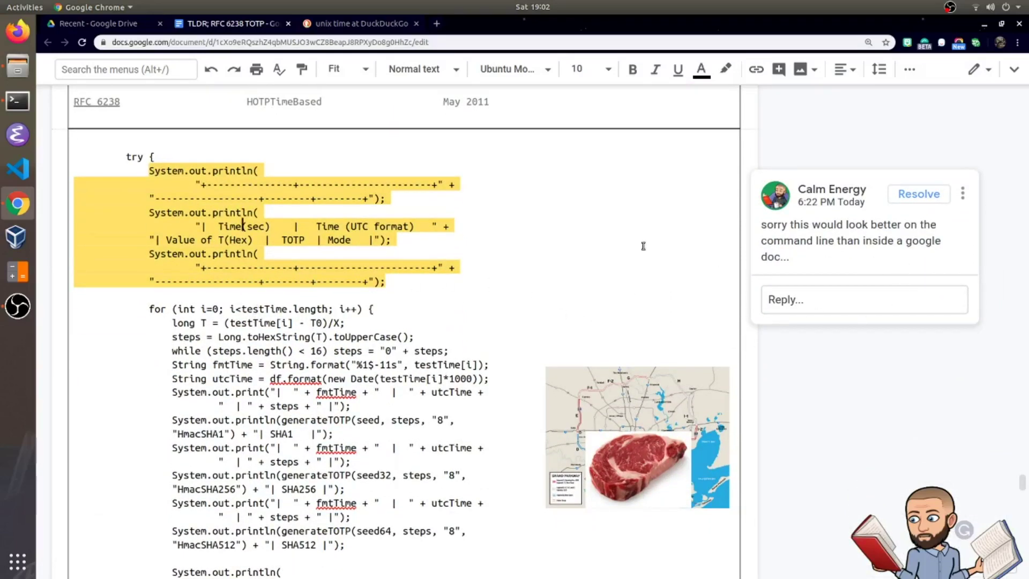
scroll(364, 316, down, 2)
scroll(364, 316, down, 2)
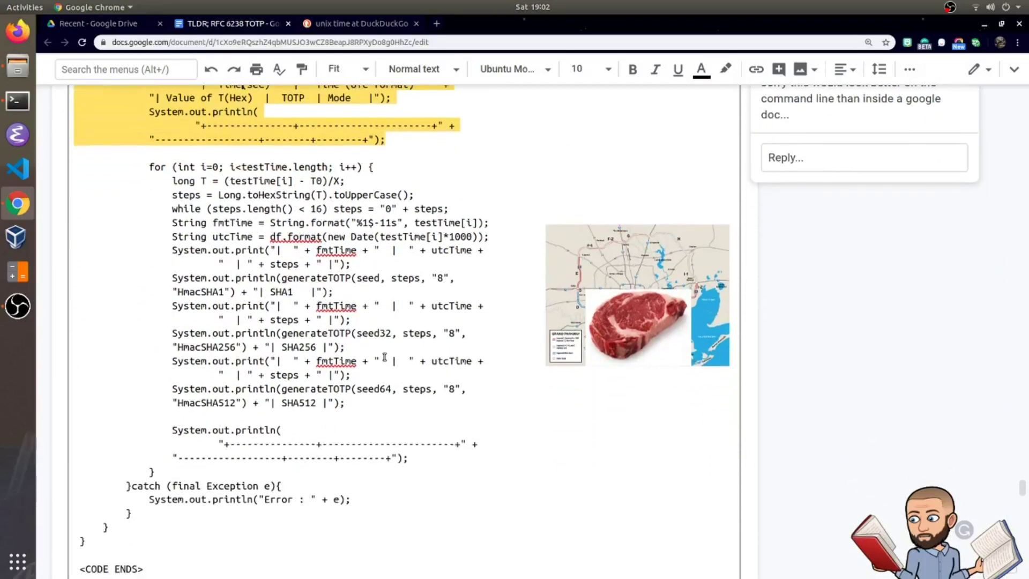
scroll(368, 347, down, 5)
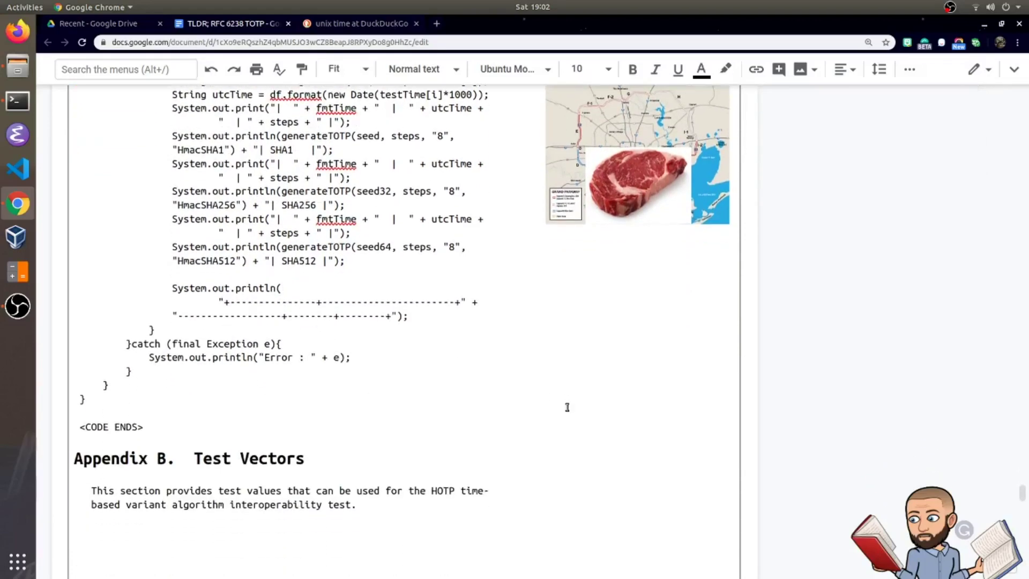
Select the for loop printing the test rows, deselect it, and read on to Appendix B
scroll(569, 386, up, 3)
scroll(327, 266, up, 1)
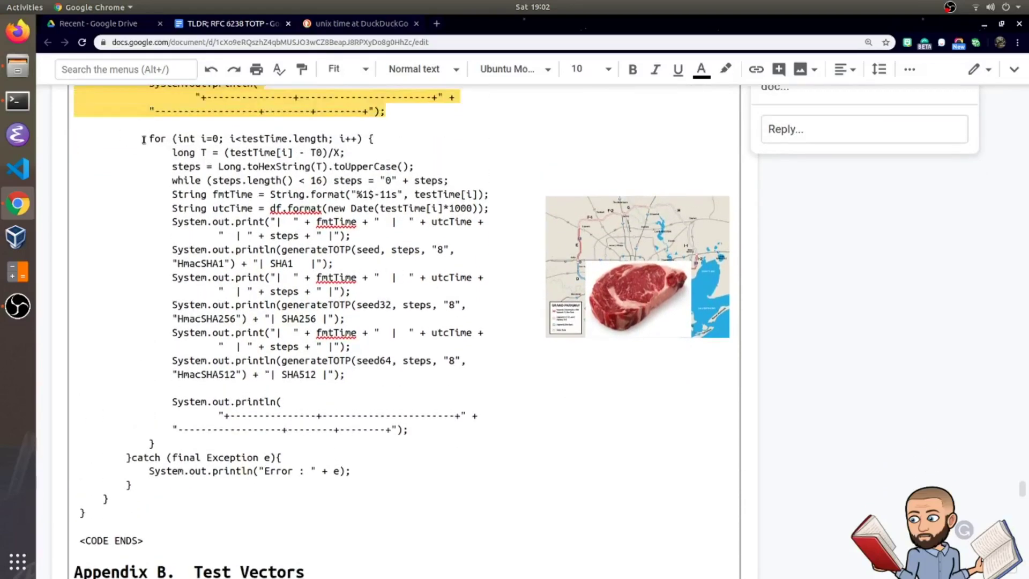
drag(144, 140, 383, 381)
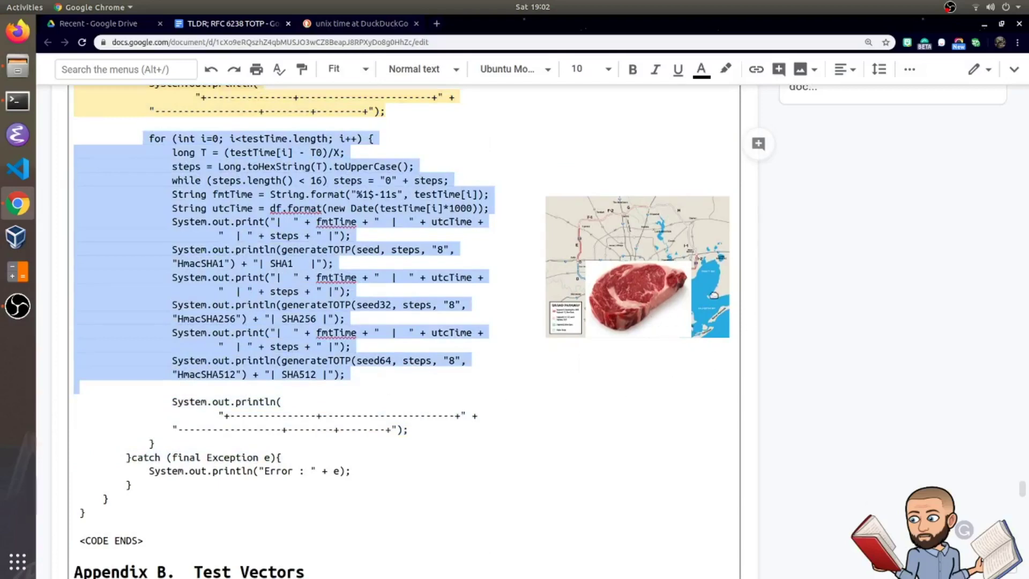
click(642, 470)
scroll(616, 445, down, 5)
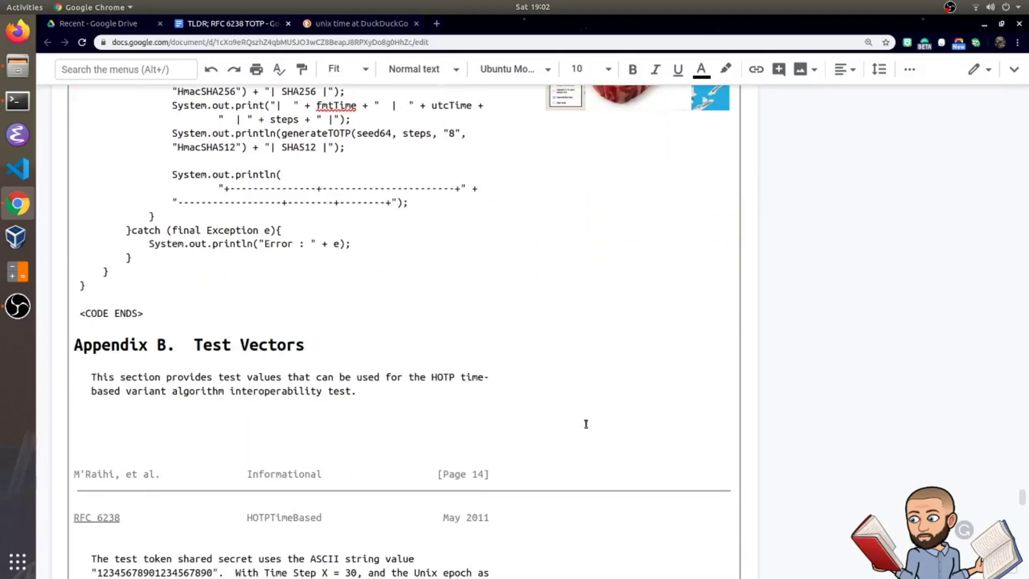
Leave compact mode so the document title and menus show again
scroll(532, 370, down, 5)
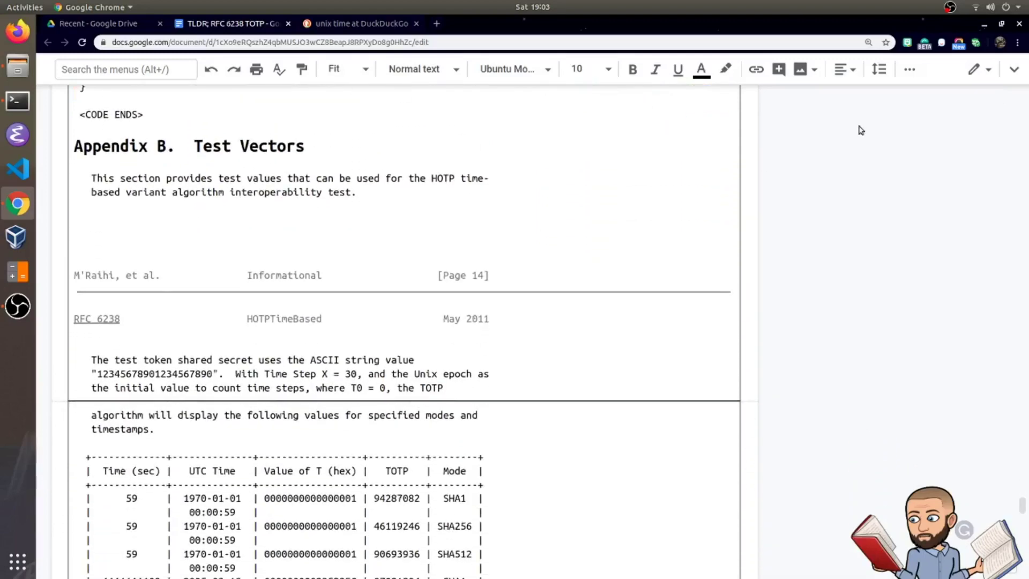
click(1011, 72)
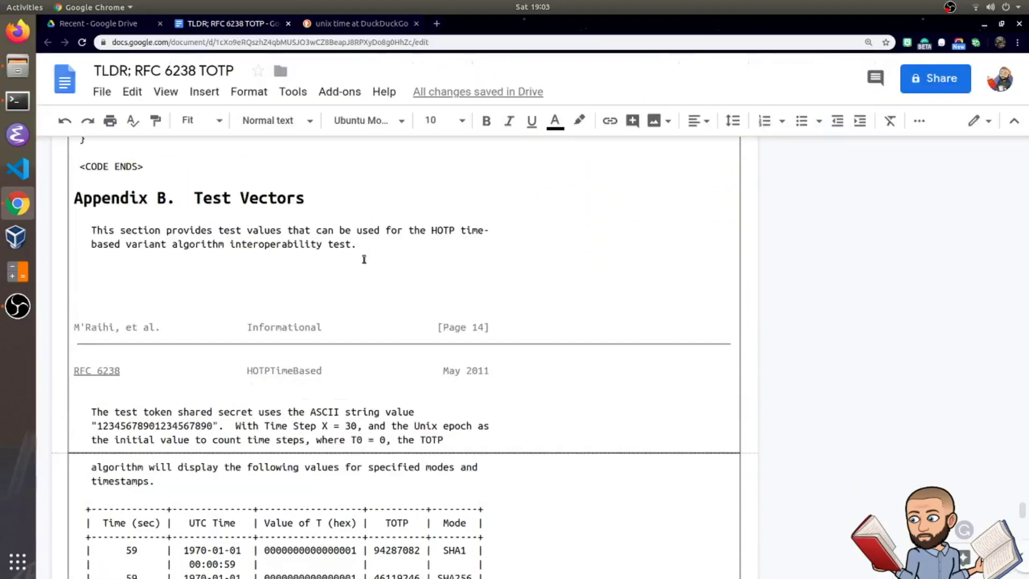
scroll(322, 270, down, 3)
Read through the Table 1 TOTP test vectors down to the Authors' Addresses
scroll(224, 264, up, 3)
scroll(202, 245, down, 2)
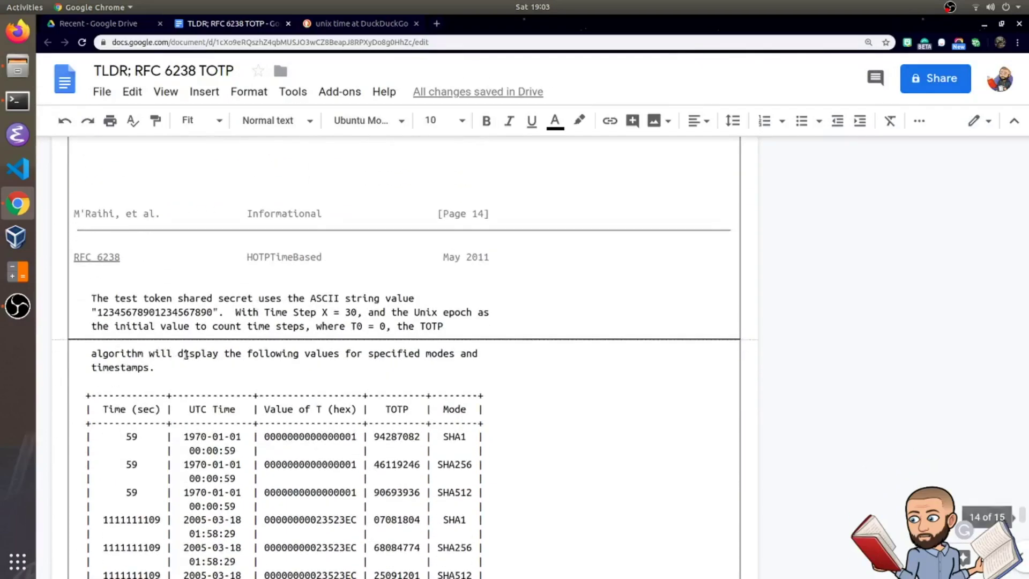
scroll(186, 355, down, 3)
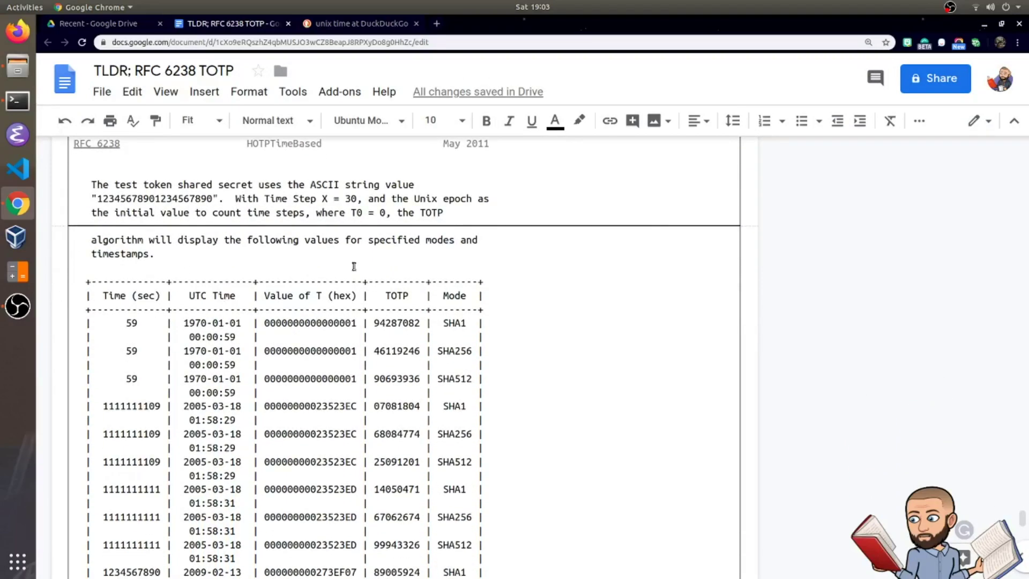
scroll(180, 233, down, 5)
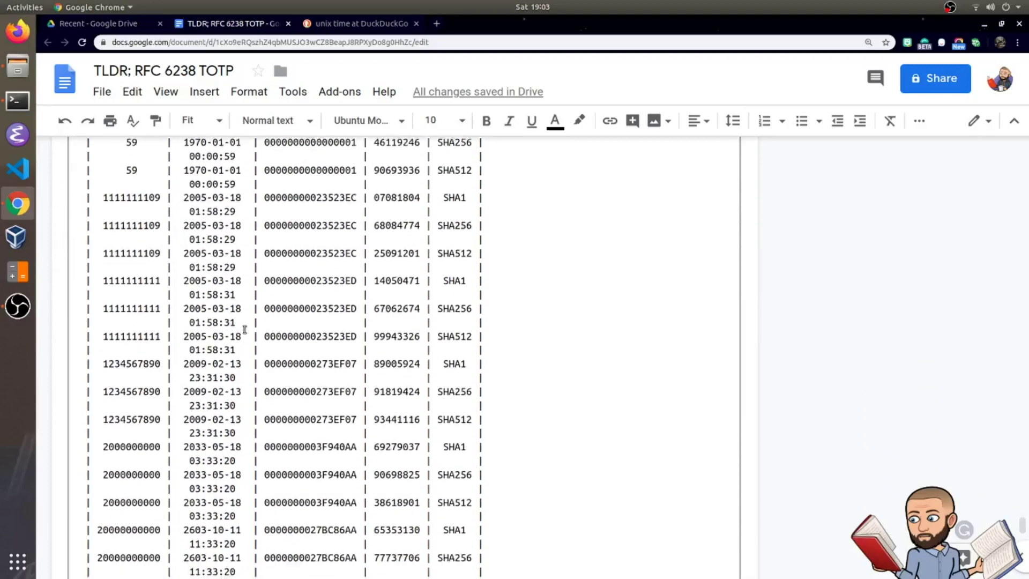
scroll(286, 391, down, 7)
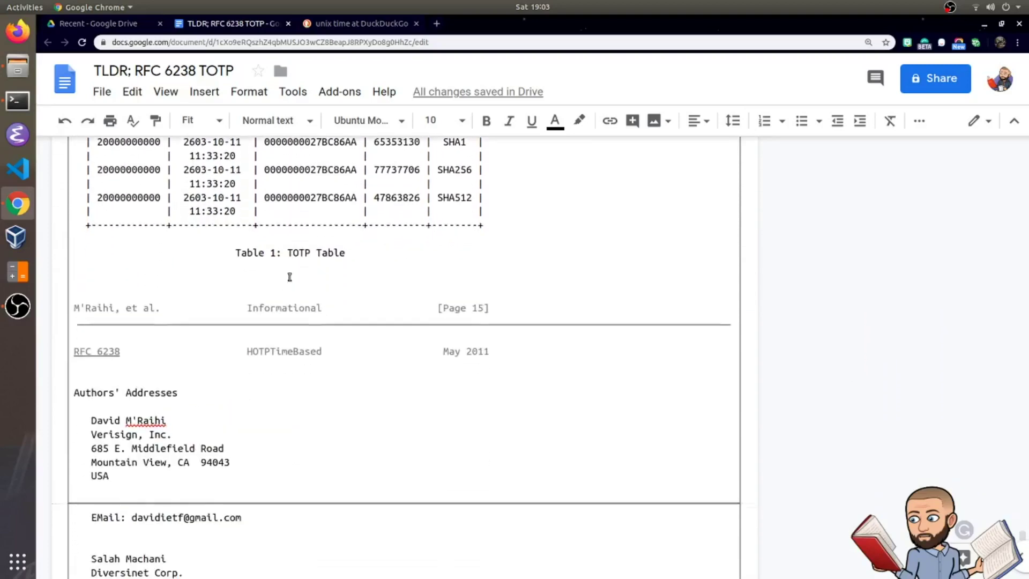
scroll(219, 248, down, 3)
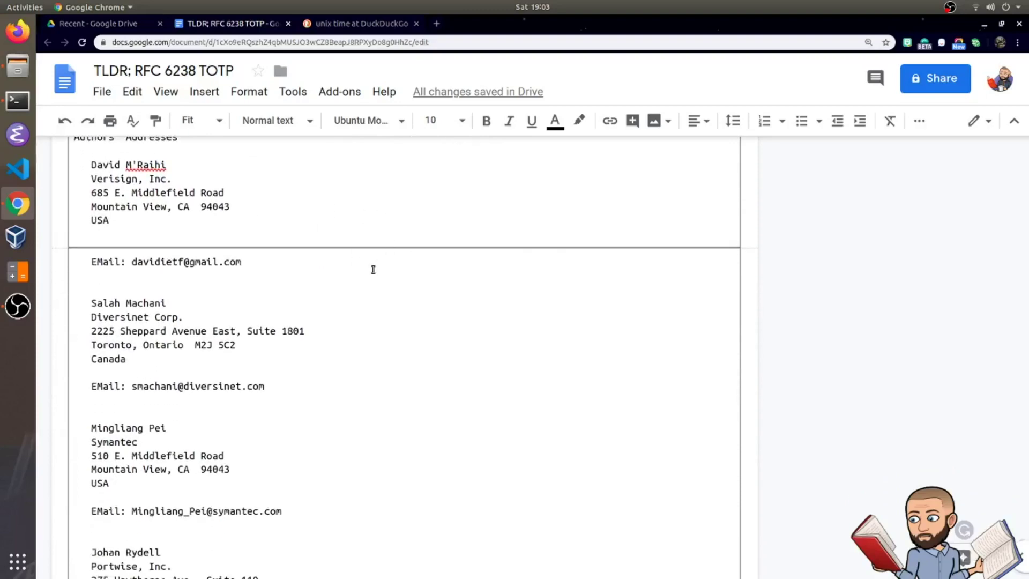
scroll(373, 269, down, 3)
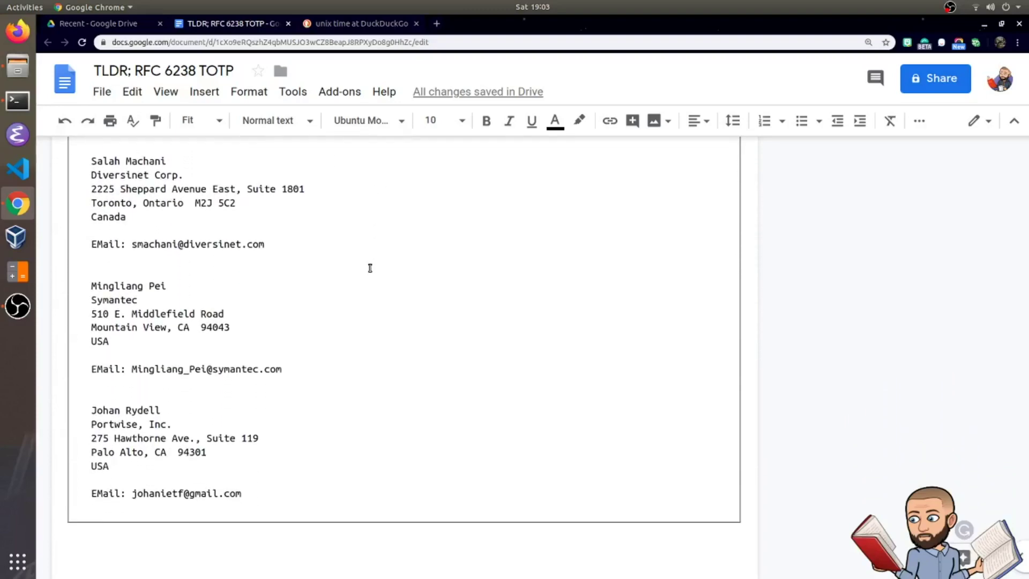
scroll(370, 268, up, 2)
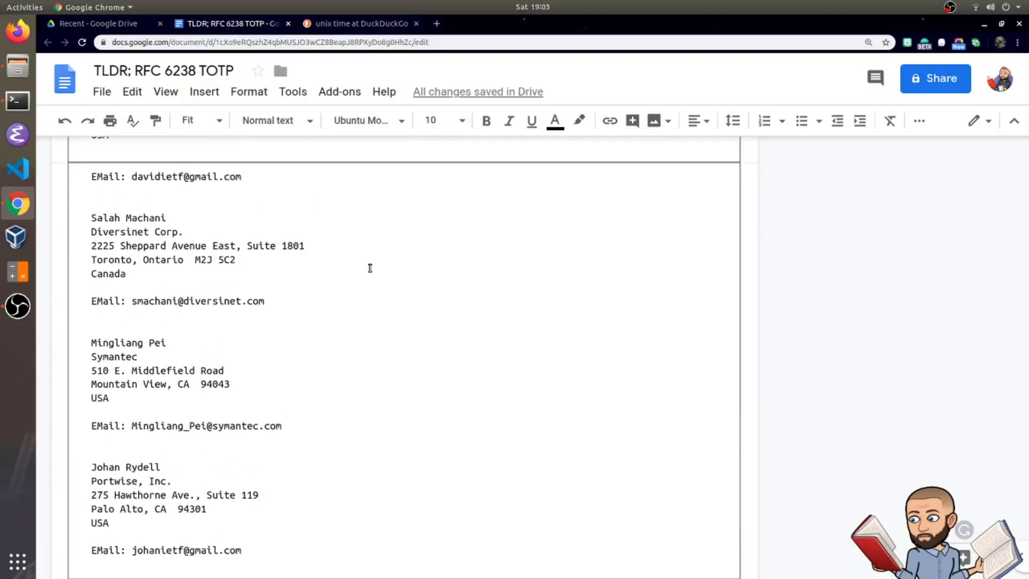